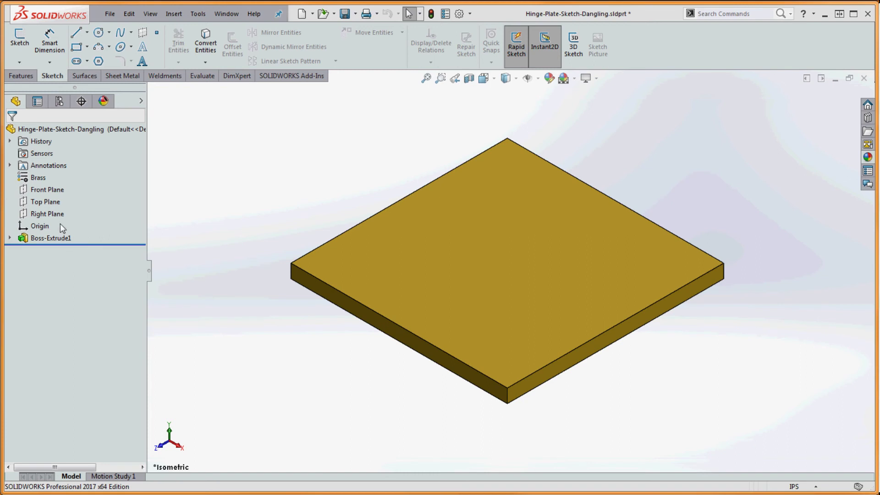
# On the plate's top face, sketch a corner rectangle about 1.74 in long with one side lying on the front-left edge.
pyautogui.moveTo(47, 242)
pyautogui.click(436, 288)
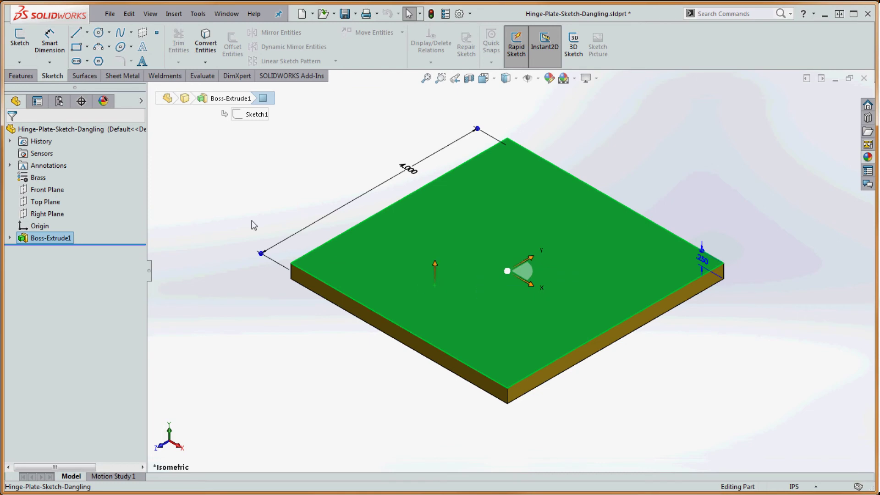
pyautogui.click(76, 46)
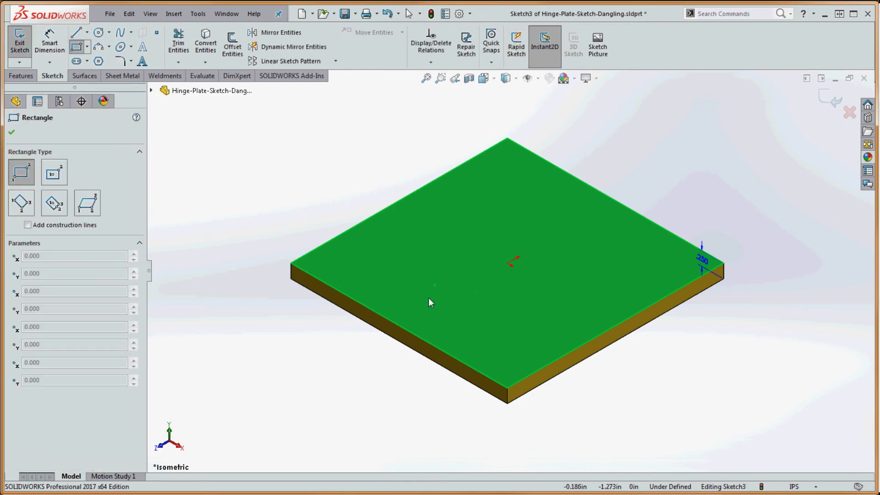
pyautogui.click(338, 290)
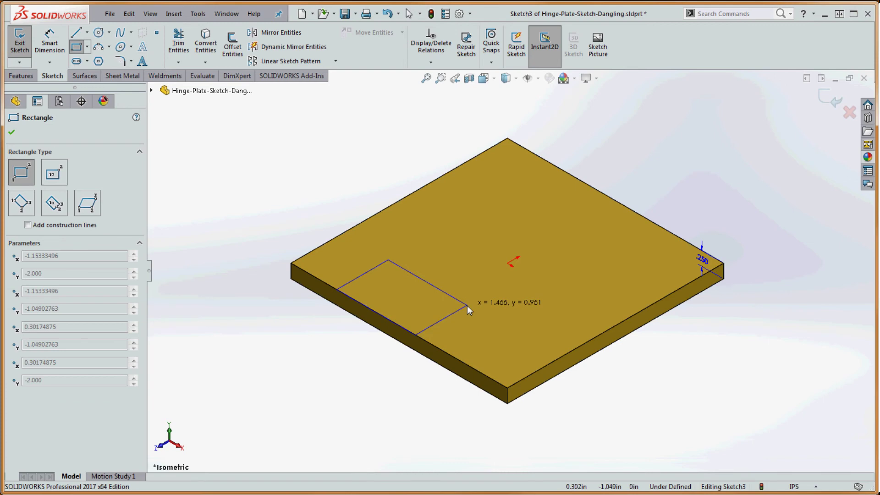
pyautogui.click(501, 303)
pyautogui.press('Escape')
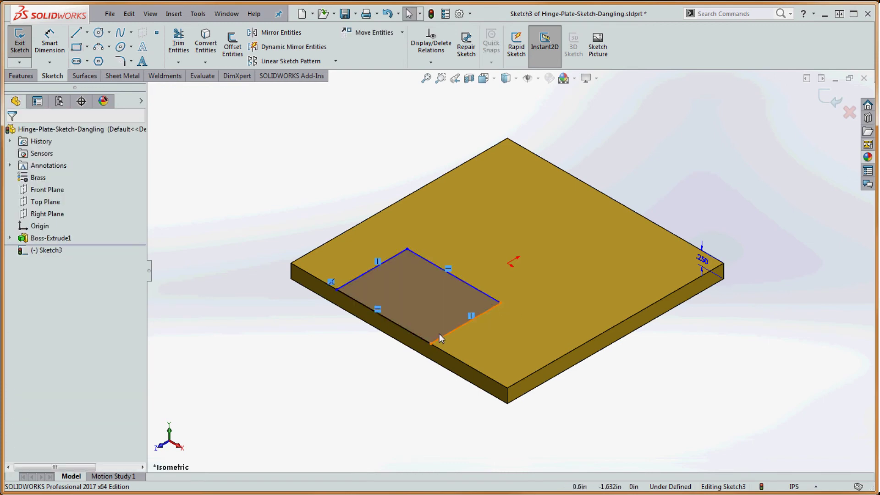
# Make the midpoint of the rectangle's outer side coincident with the plate edge, and shorten that side to about 1.10 in.
pyautogui.click(410, 333)
pyautogui.rightClick(409, 333)
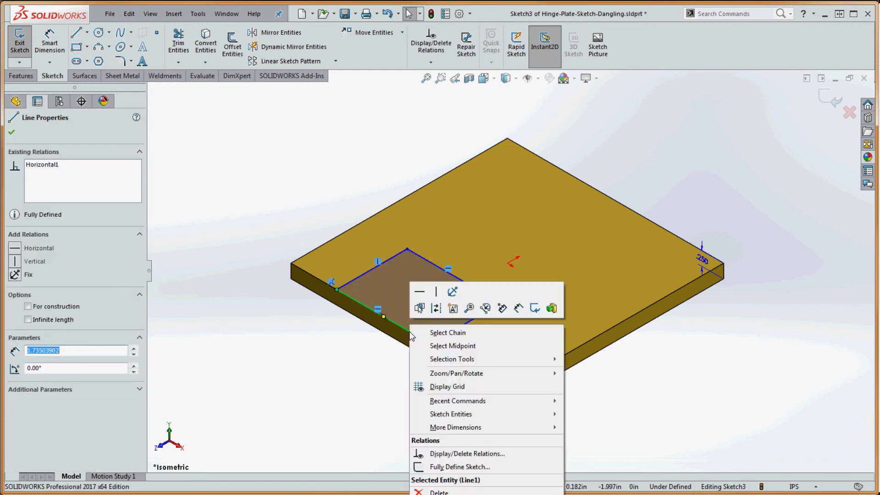
pyautogui.click(470, 351)
pyautogui.keyDown('ctrl'); pyautogui.click(458, 361); pyautogui.keyUp('ctrl')
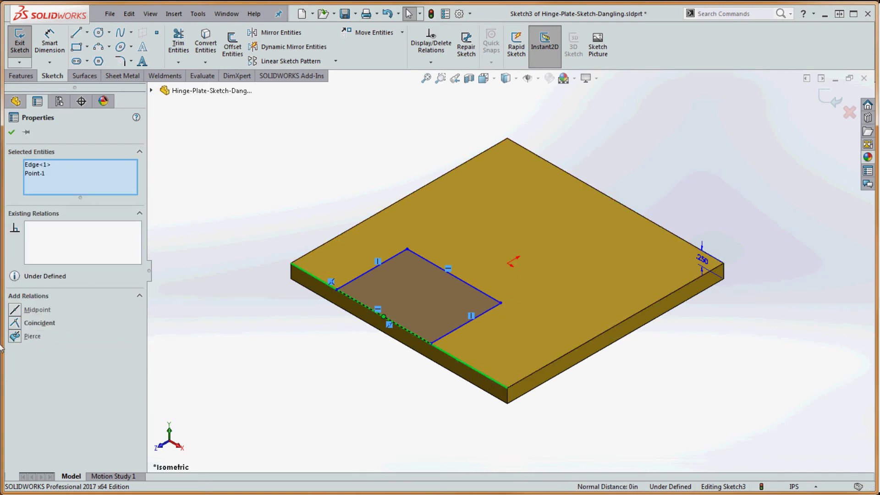
pyautogui.click(15, 323)
pyautogui.click(208, 361)
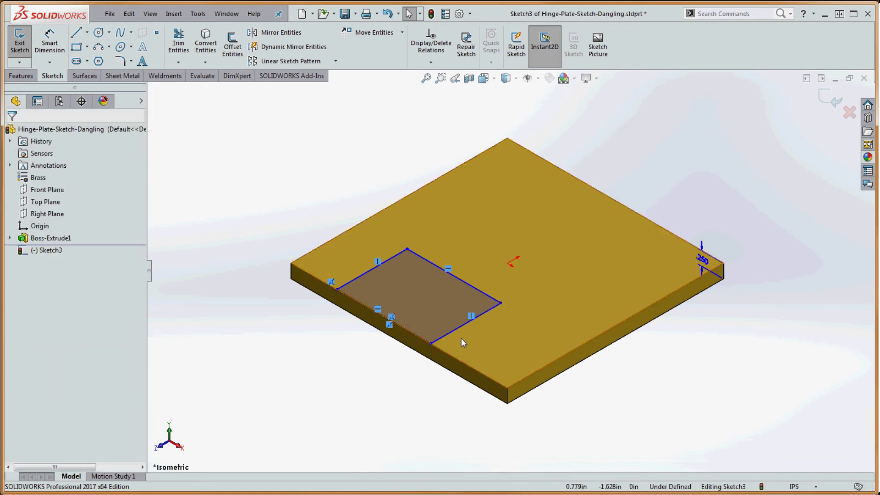
pyautogui.moveTo(430, 342); pyautogui.dragTo(397, 333)
pyautogui.click(400, 373)
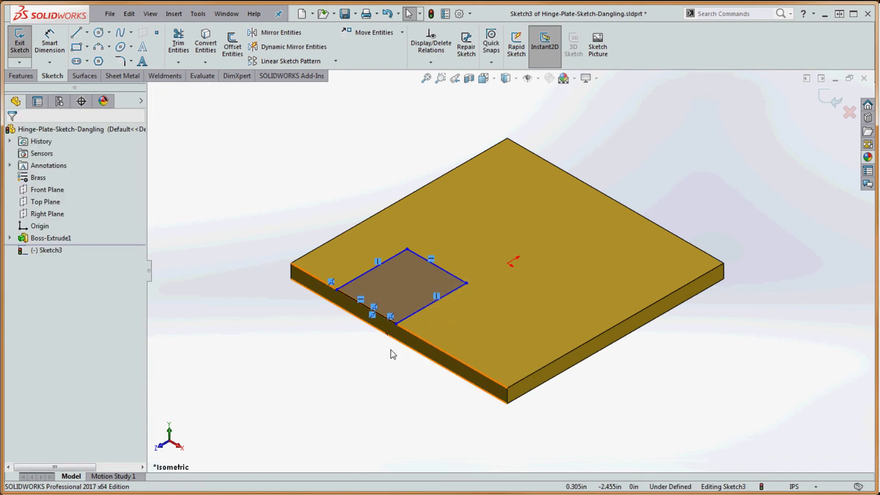
# Constrain the outer side's midpoint to the midpoint of the plate edge, and stretch the rectangle to about 1.84 by 1.39 in.
pyautogui.rightClick(382, 319)
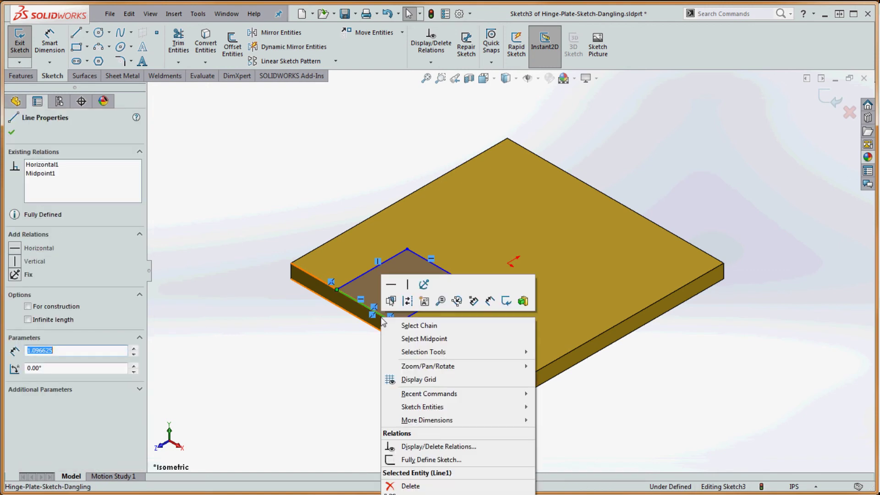
pyautogui.click(432, 340)
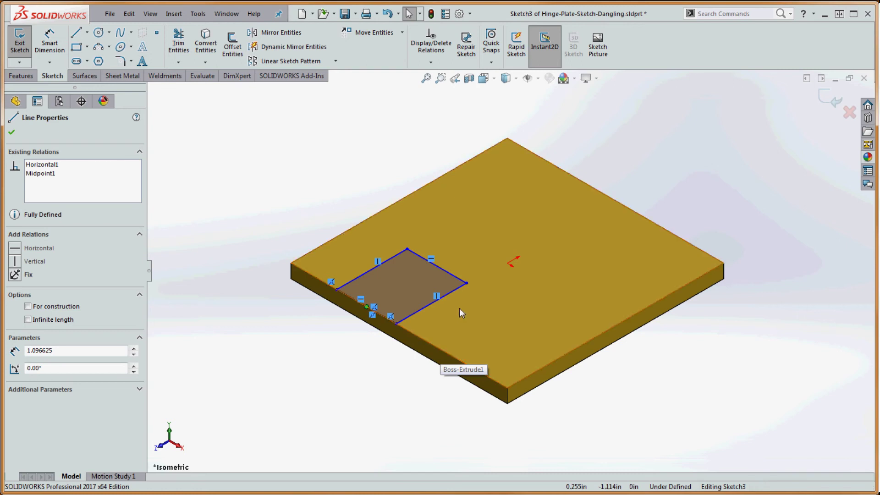
pyautogui.keyDown('ctrl'); pyautogui.click(443, 355); pyautogui.keyUp('ctrl')
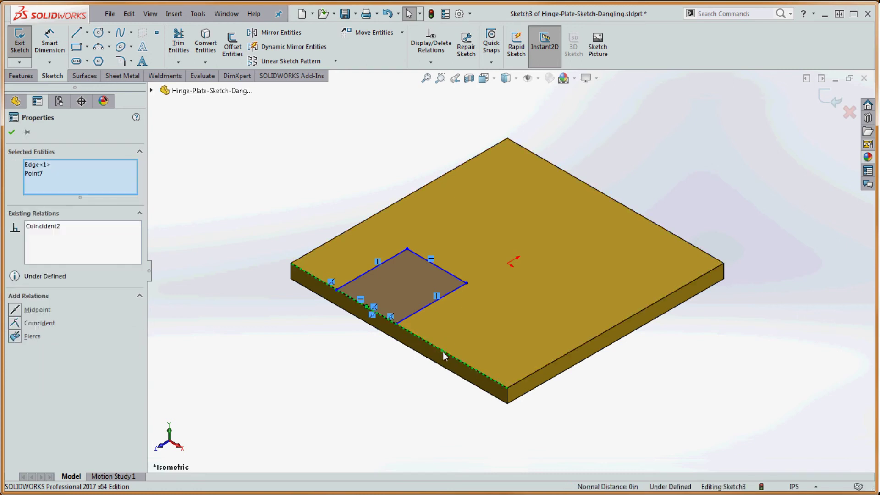
pyautogui.click(16, 313)
pyautogui.press('Escape')
pyautogui.moveTo(532, 321); pyautogui.dragTo(486, 334)
pyautogui.click(259, 262)
# Dimension the rectangle as 1.5 in wide and 3 in long.
pyautogui.click(37, 50)
pyautogui.click(382, 277)
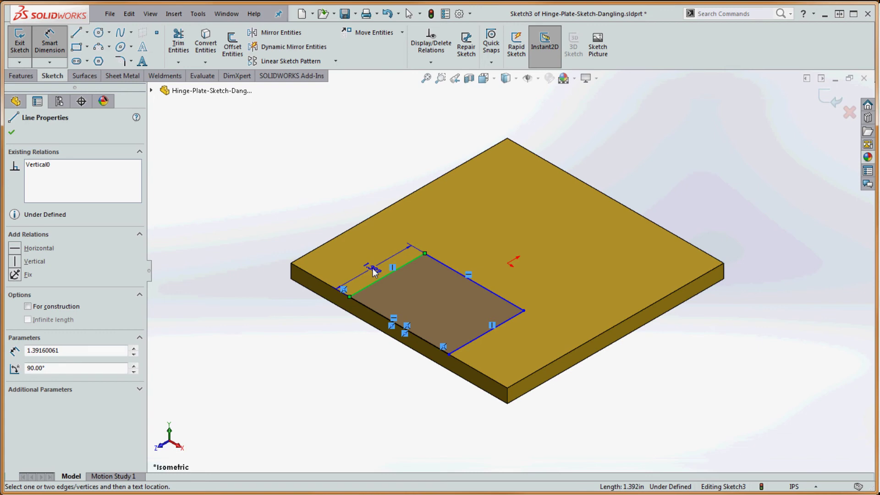
pyautogui.click(375, 271)
pyautogui.write('1.5')
pyautogui.press('Return')
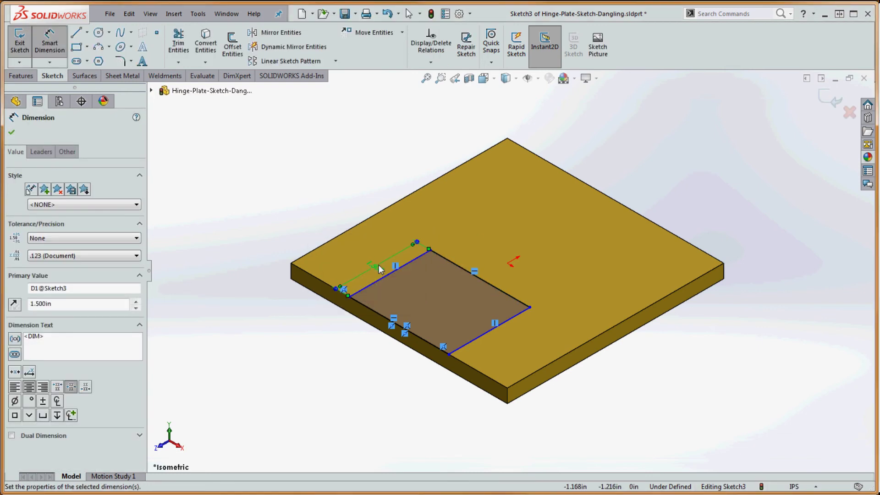
pyautogui.click(505, 294)
pyautogui.click(523, 280)
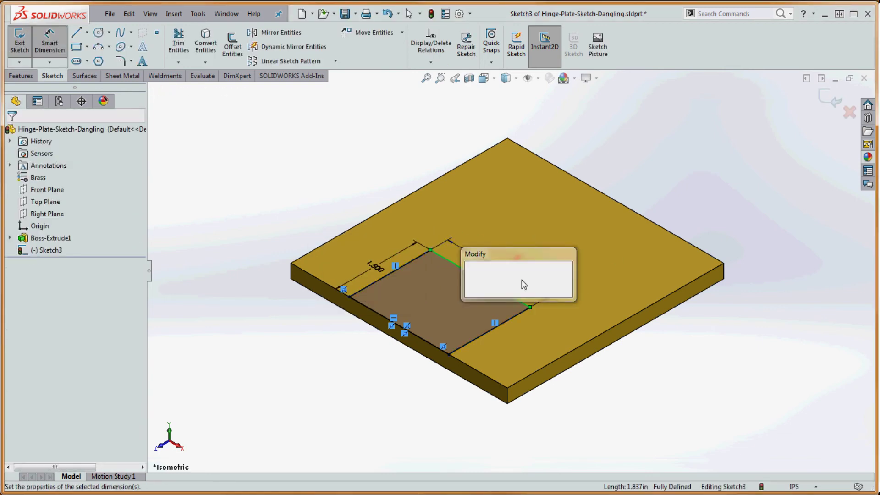
pyautogui.write('3.000in')
pyautogui.press('Return')
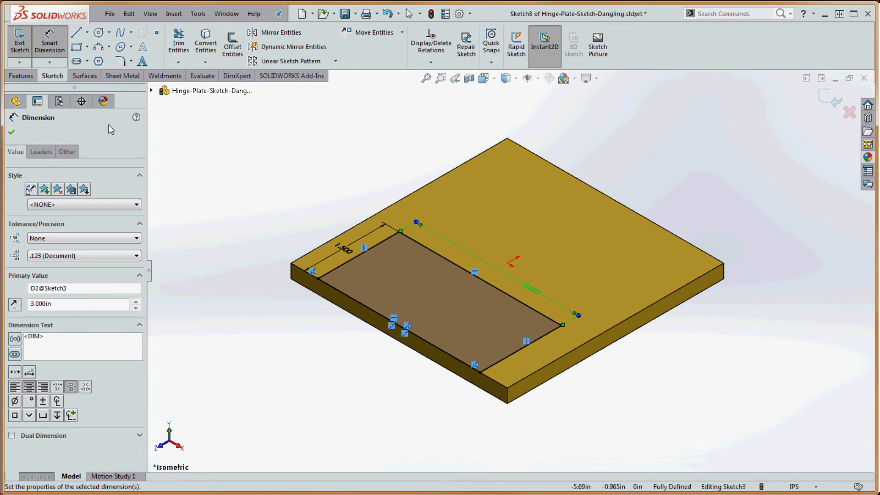
# Extrude the rectangle upward as a blind boss, 1 in deep, merged with the plate.
pyautogui.click(24, 76)
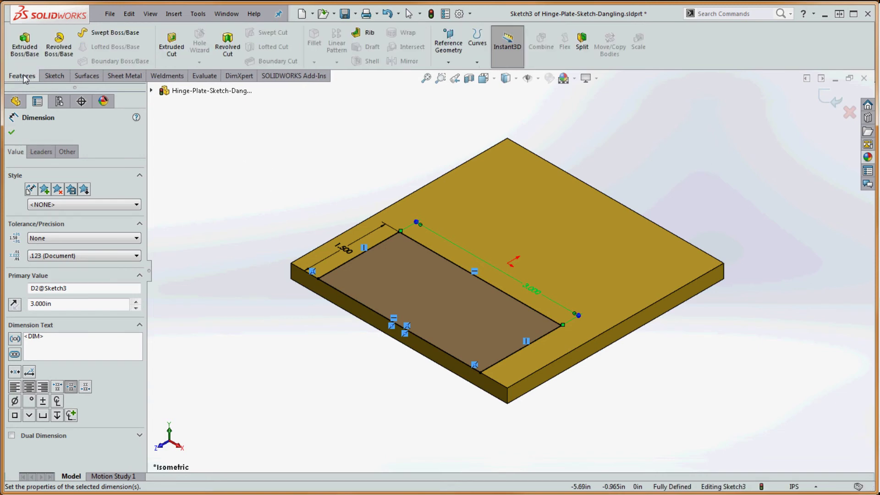
pyautogui.click(34, 46)
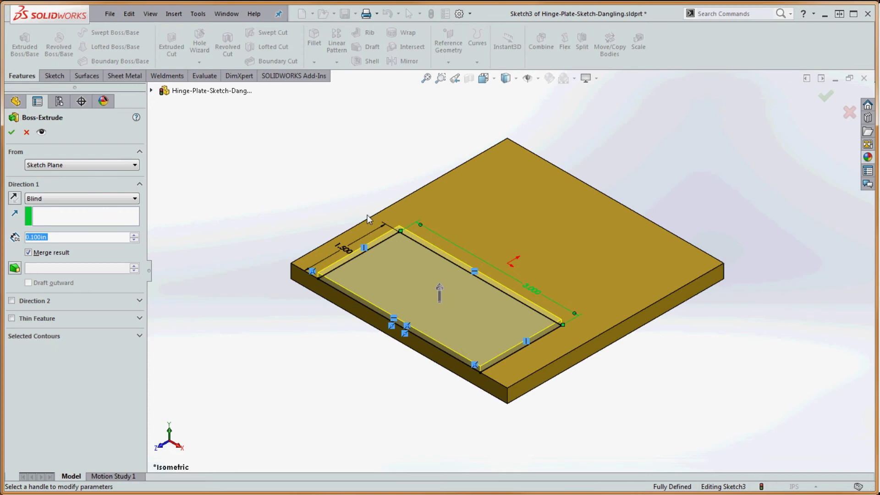
pyautogui.moveTo(441, 288); pyautogui.dragTo(460, 239)
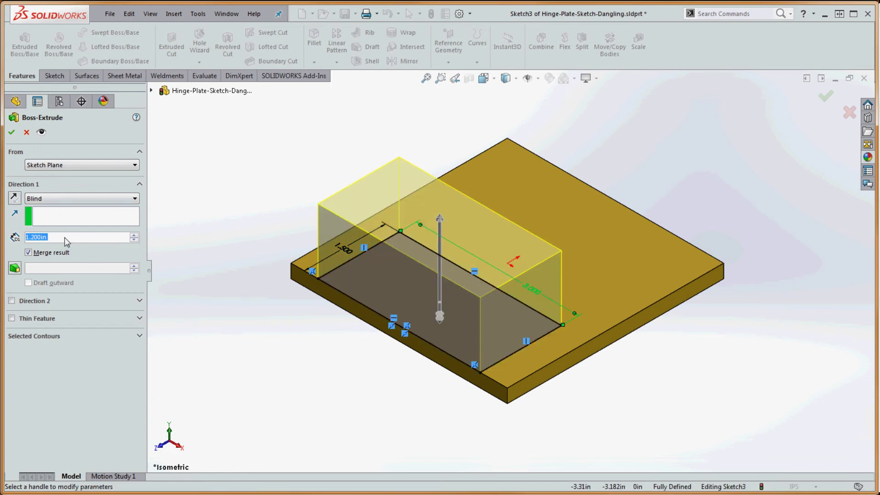
pyautogui.write('1')
pyautogui.press('Return')
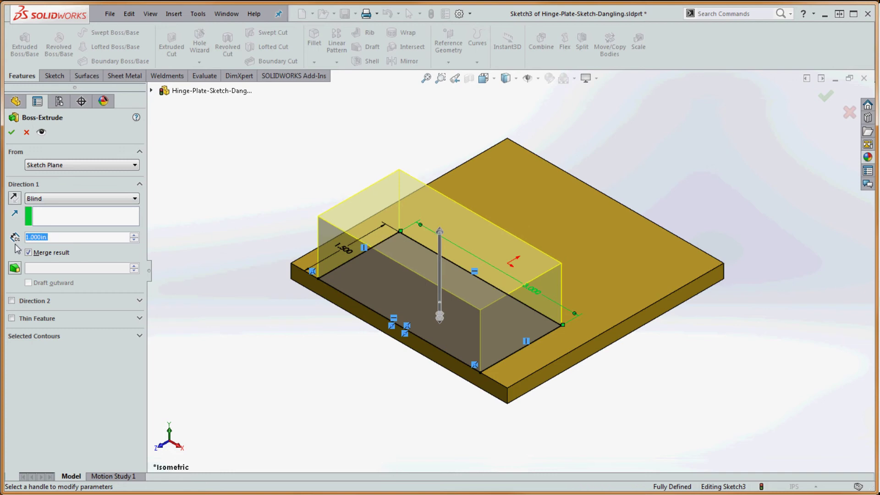
pyautogui.click(11, 132)
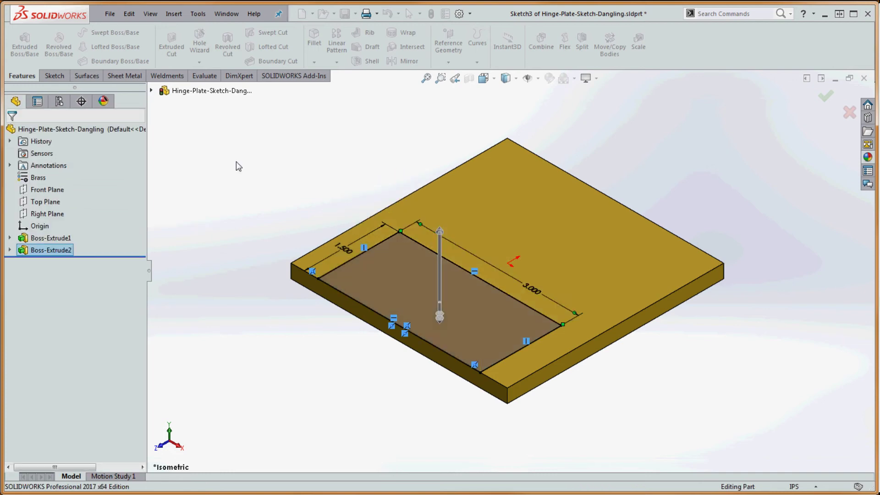
# On the block's top face, sketch a rectangle from the midpoint of the front-left edge to the front-right edge, 1.5 in long.
pyautogui.click(443, 233)
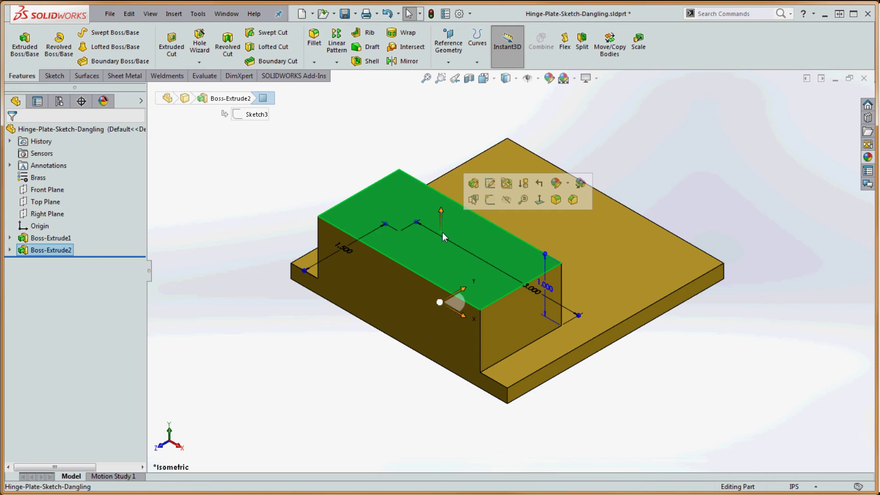
pyautogui.click(51, 77)
pyautogui.click(77, 47)
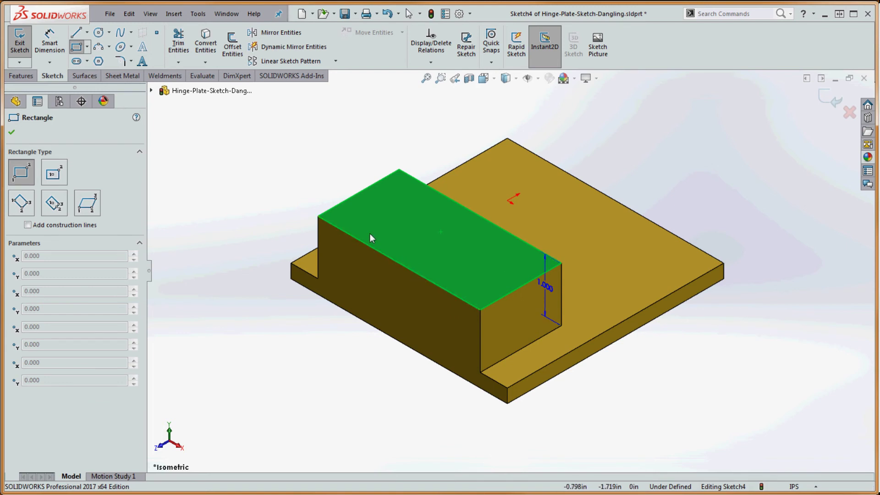
pyautogui.click(400, 263)
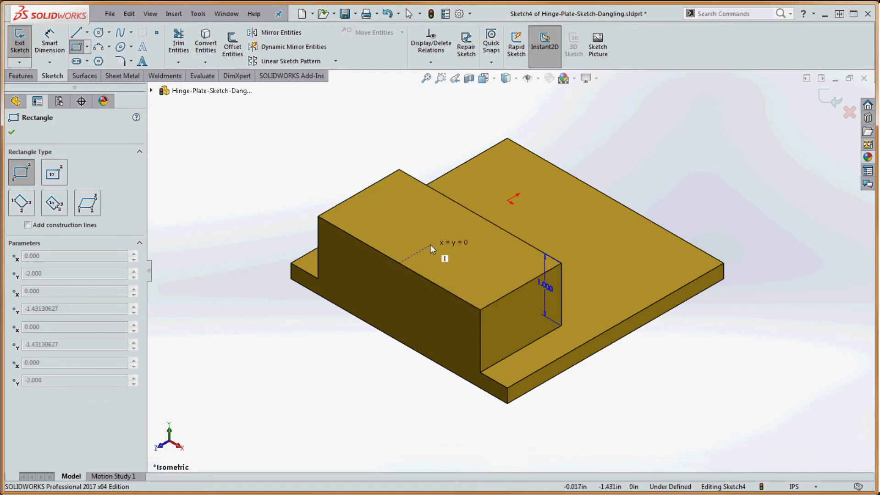
pyautogui.click(534, 279)
pyautogui.press('Escape')
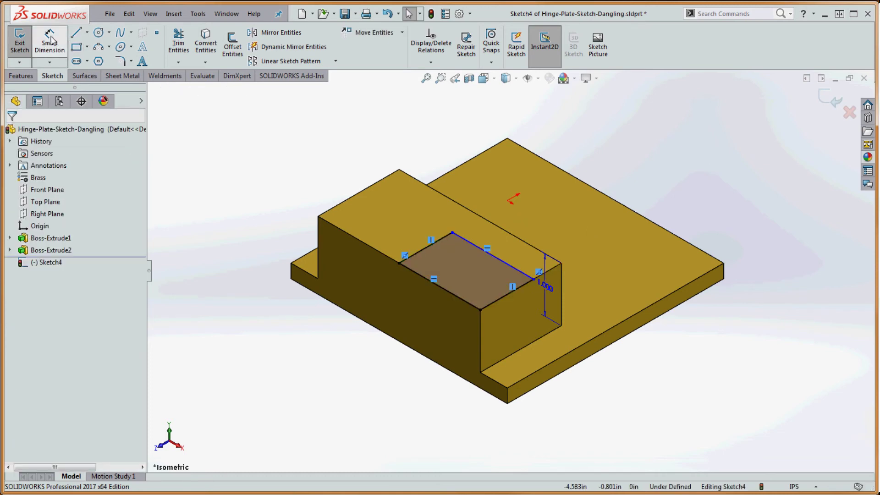
# Try to add a length dimension to the inner long side of the new rectangle.
pyautogui.click(50, 41)
pyautogui.click(491, 245)
pyautogui.click(499, 248)
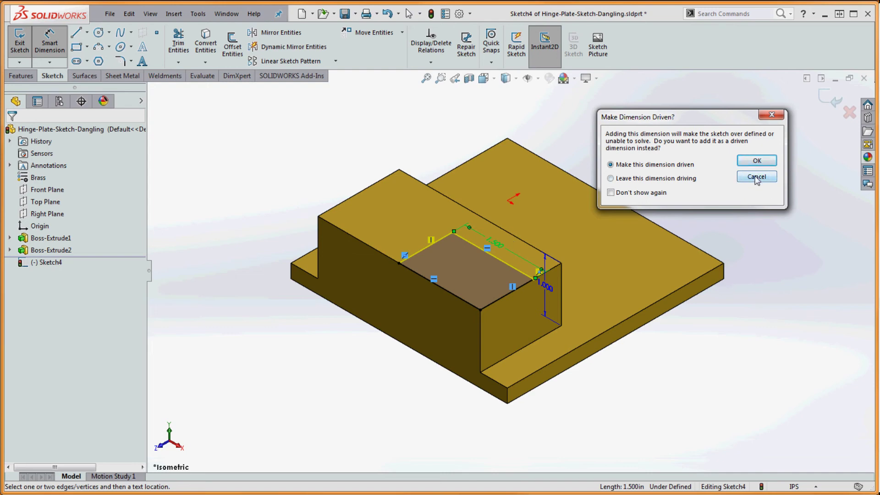
pyautogui.click(756, 177)
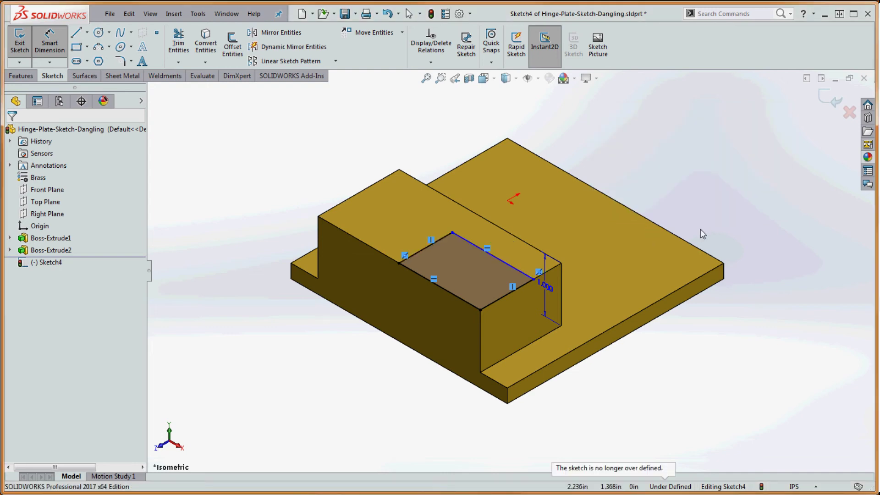
pyautogui.click(471, 243)
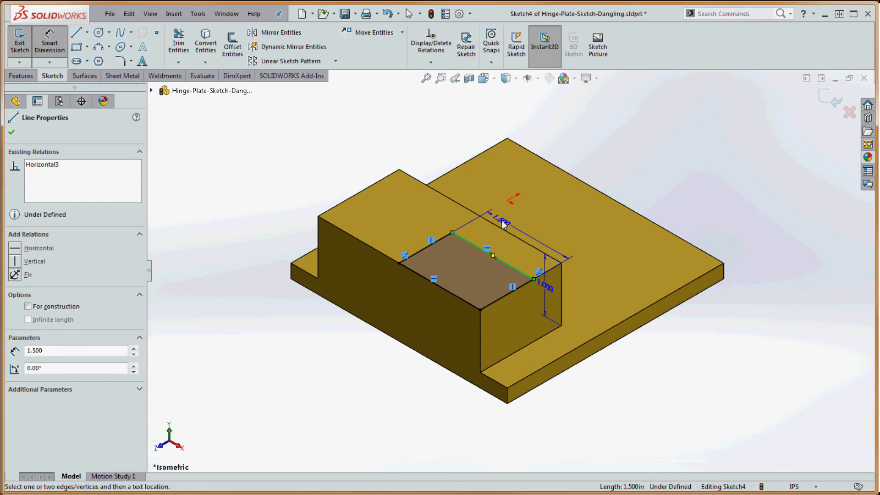
pyautogui.press('Escape')
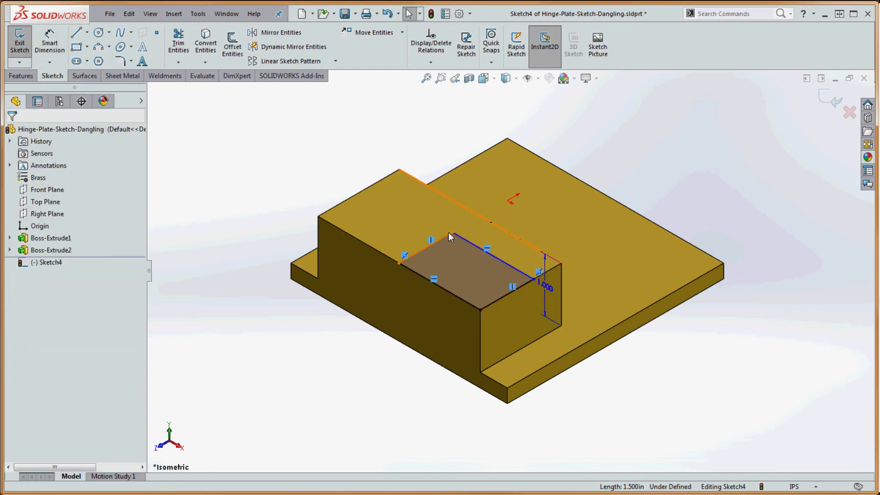
# Shift the rectangle's free inner corner to change its width, and dimension its short side as 1 in.
pyautogui.moveTo(453, 230)
pyautogui.mouseDown()
pyautogui.moveTo(497, 202)
pyautogui.moveTo(558, 193)
pyautogui.moveTo(448, 255)
pyautogui.moveTo(524, 210)
pyautogui.moveTo(473, 249)
pyautogui.mouseUp()
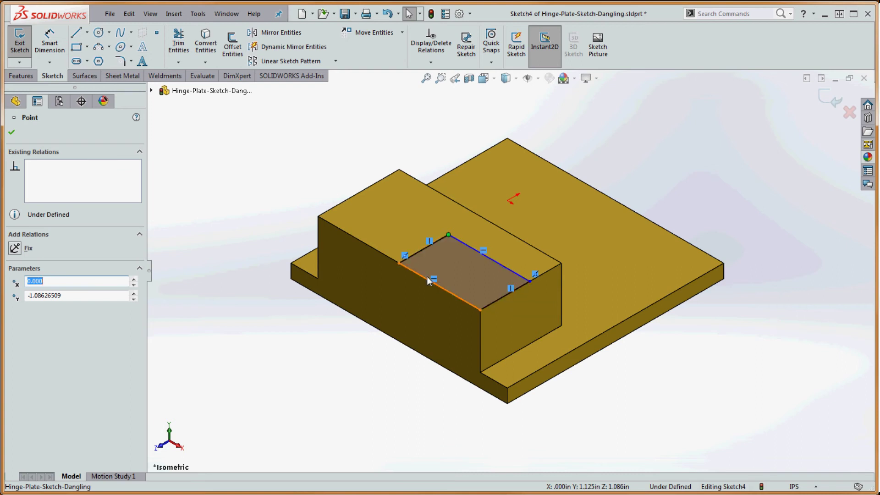
pyautogui.press('Escape')
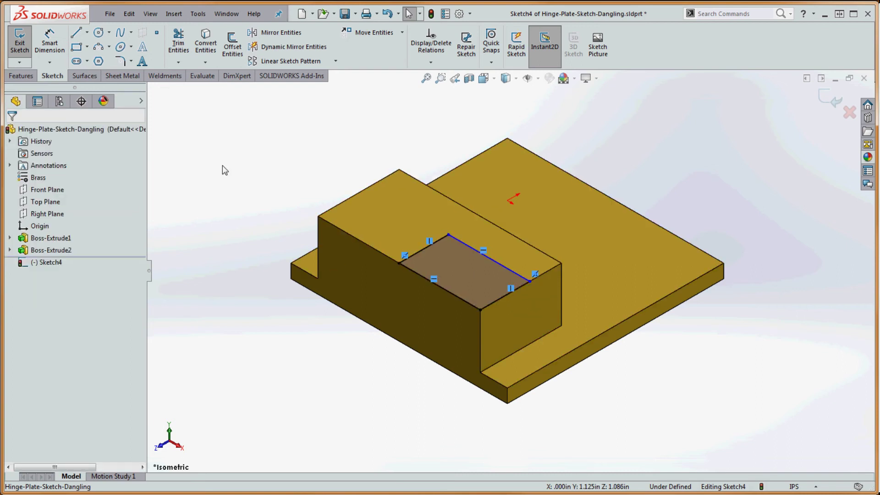
pyautogui.click(50, 46)
pyautogui.click(504, 268)
pyautogui.click(500, 298)
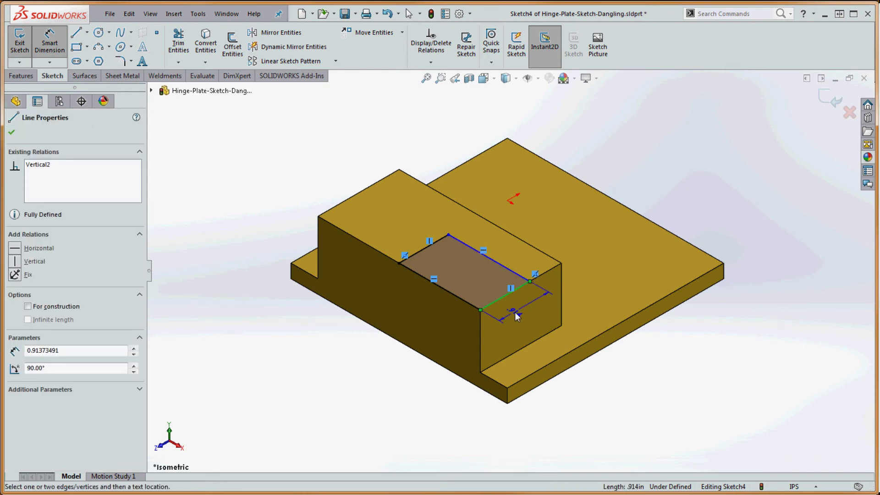
pyautogui.click(527, 314)
pyautogui.write('1')
pyautogui.press('Return')
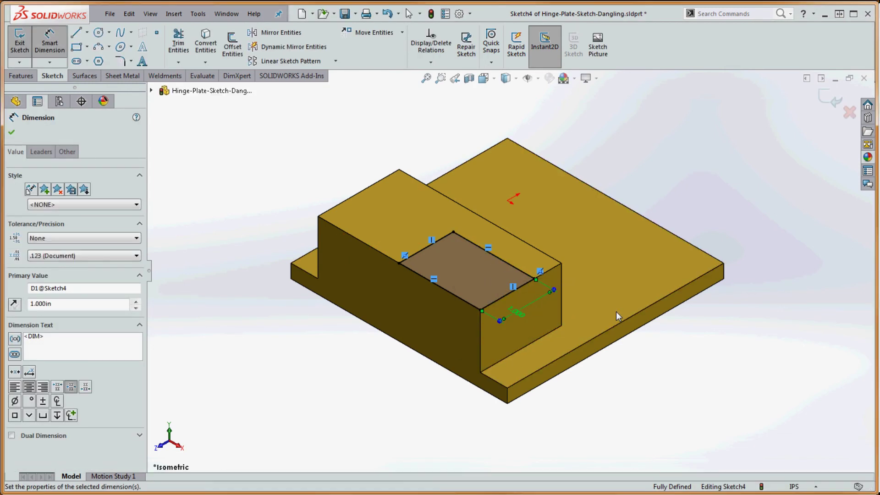
# Extrude the top-face rectangle upward as a blind boss, 0.5 in deep, merged with the existing block.
pyautogui.click(20, 76)
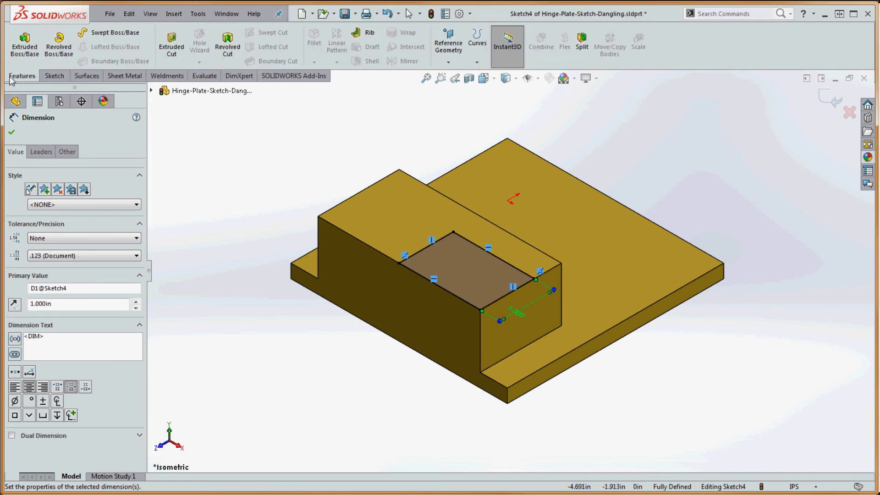
pyautogui.click(25, 46)
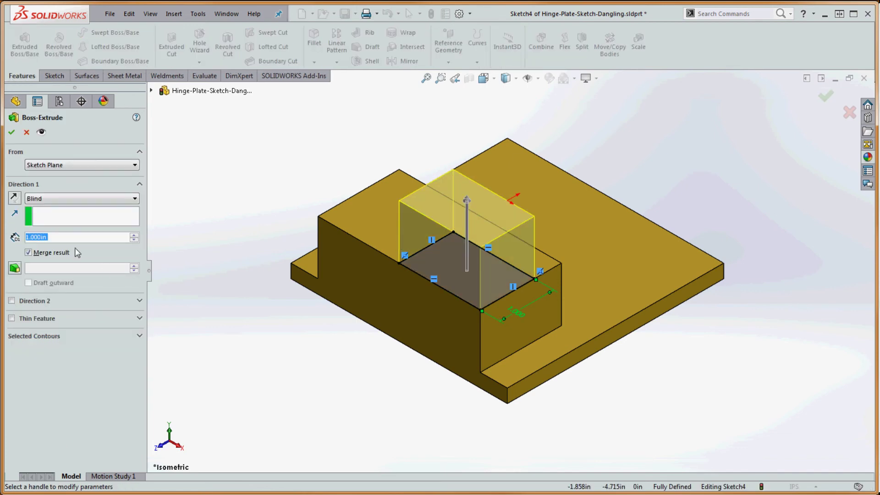
pyautogui.write('0.5')
pyautogui.press('Return')
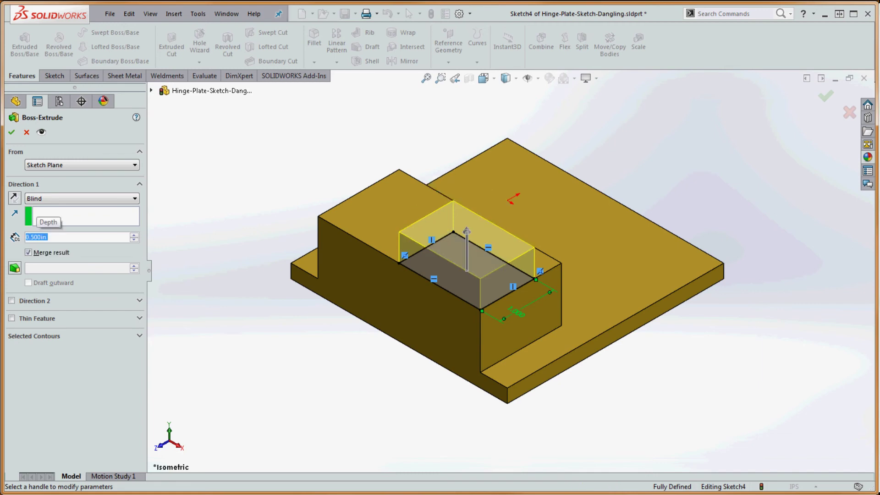
pyautogui.click(12, 132)
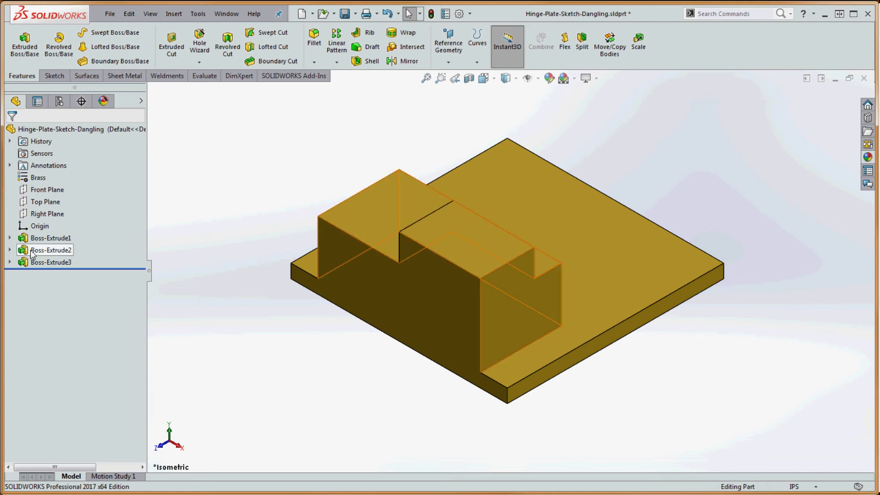
# Edit the lower block's sketch and delete the rectangle's inner long line and both short side lines.
pyautogui.click(10, 250)
pyautogui.rightClick(57, 265)
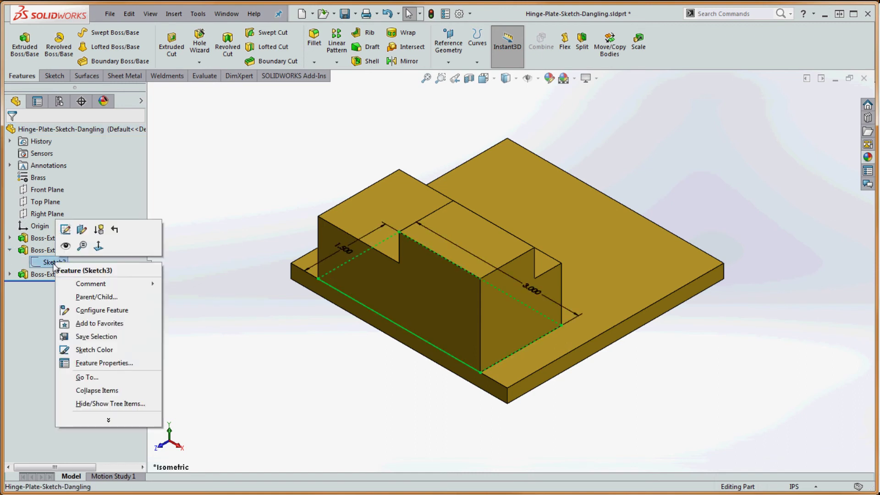
pyautogui.click(65, 230)
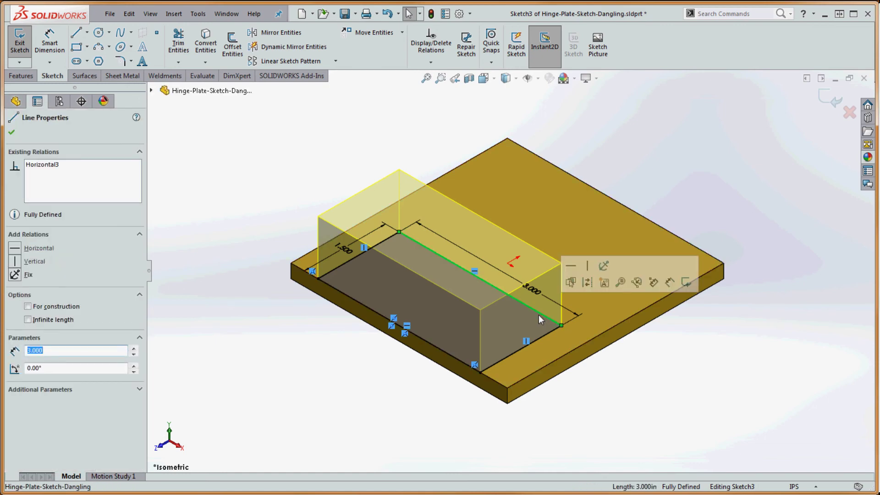
pyautogui.press('Delete')
pyautogui.click(381, 244)
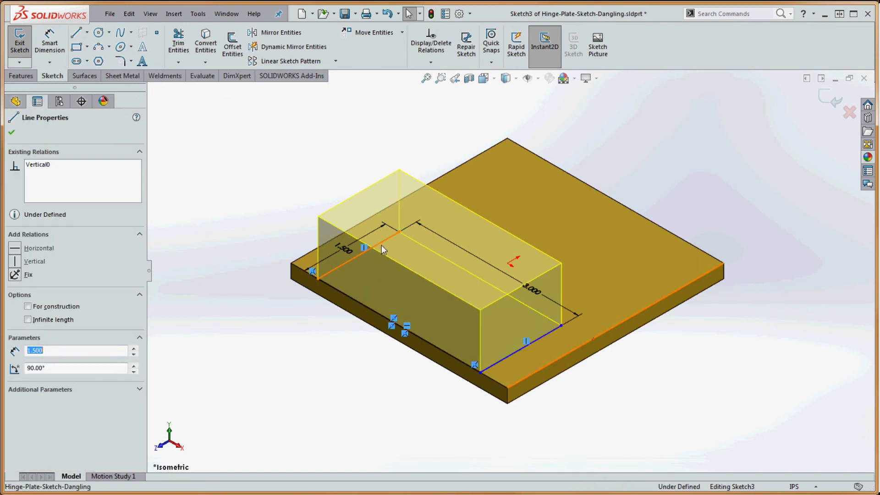
pyautogui.press('Delete')
pyautogui.click(380, 253)
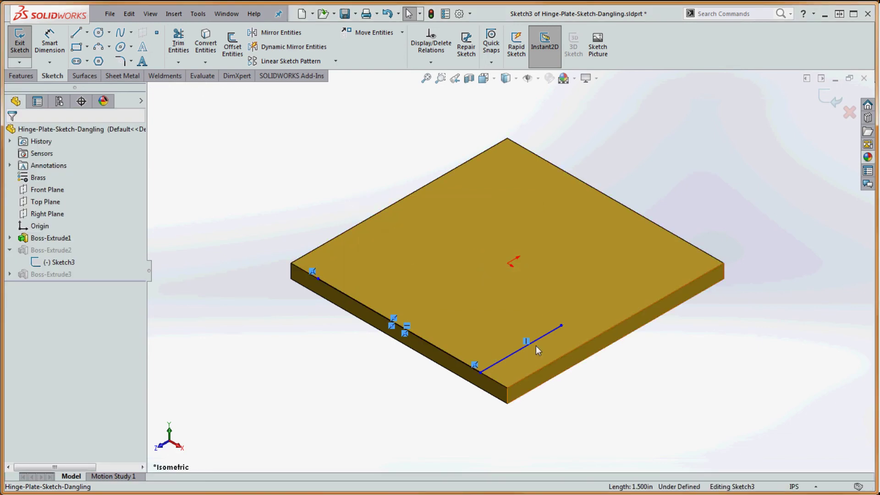
pyautogui.click(514, 354)
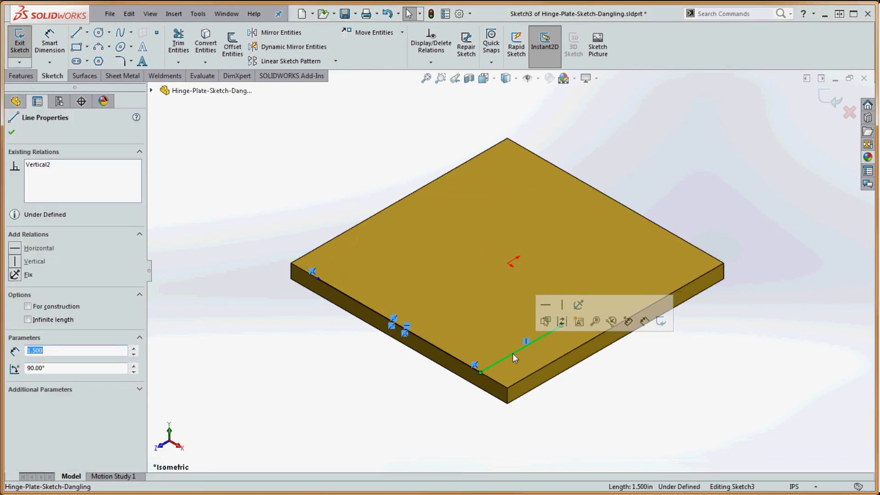
pyautogui.press('Delete')
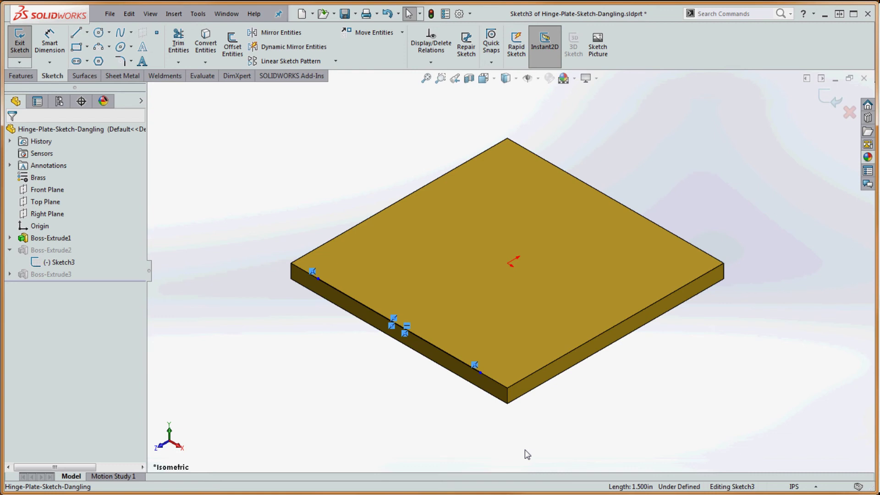
# Redraw the three deleted sides with lines, closing the rectangle onto the endpoints of the remaining line on the plate's front-left edge.
pyautogui.click(76, 32)
pyautogui.click(318, 279)
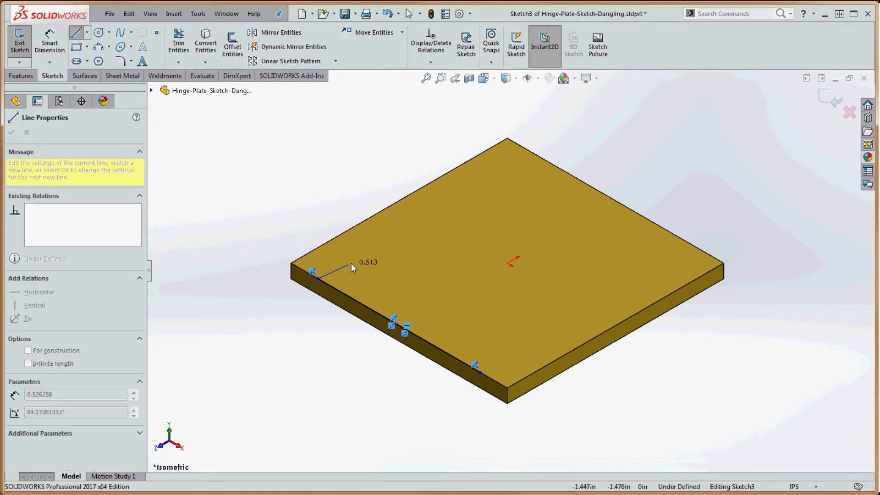
pyautogui.click(375, 247)
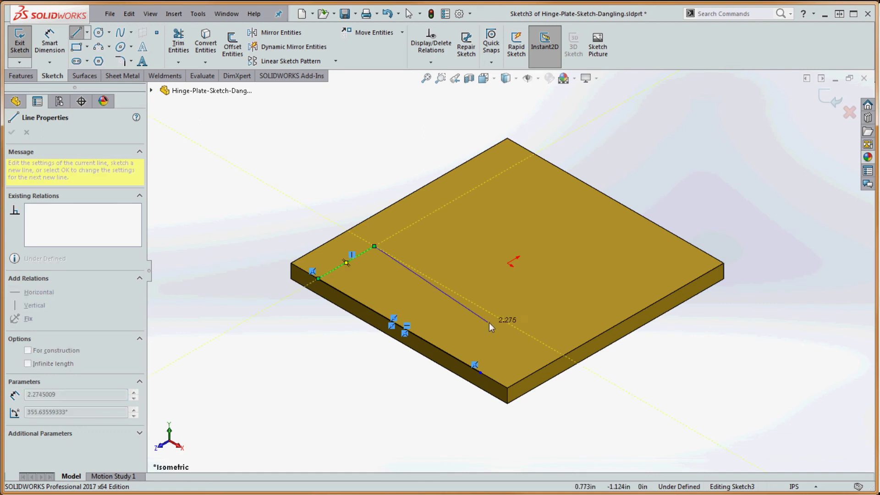
pyautogui.doubleClick(538, 339)
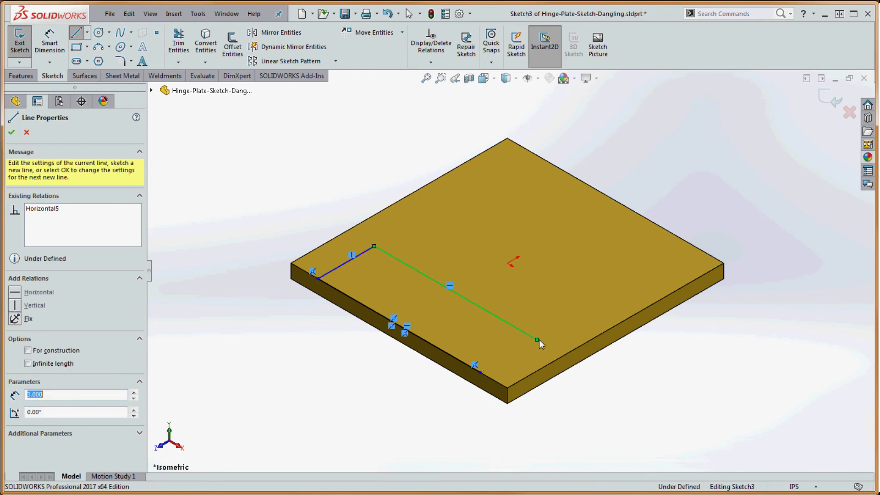
pyautogui.click(538, 340)
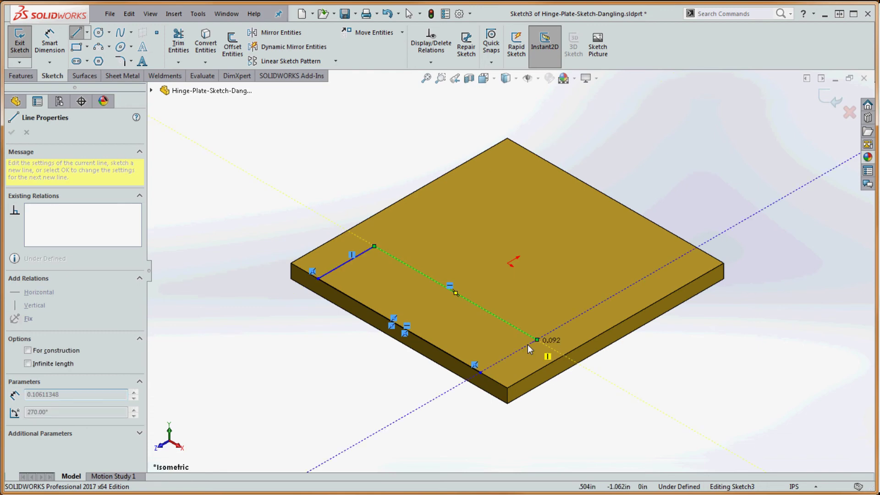
pyautogui.doubleClick(481, 372)
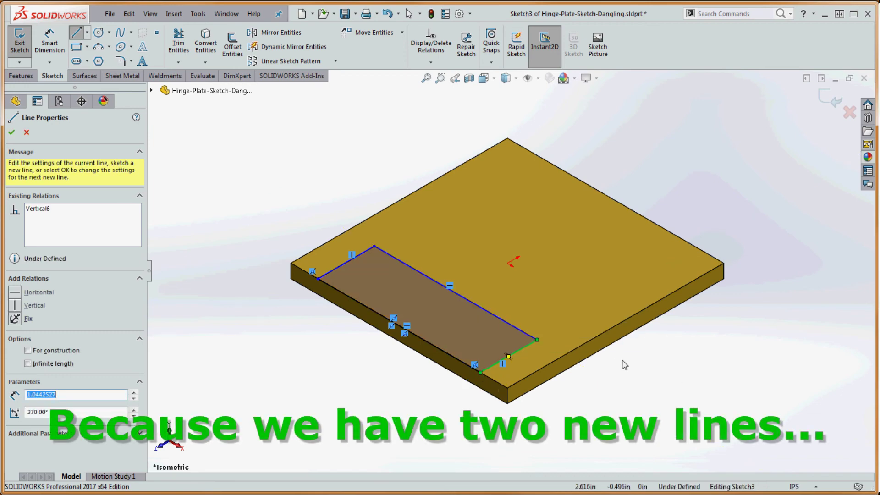
pyautogui.press('Escape')
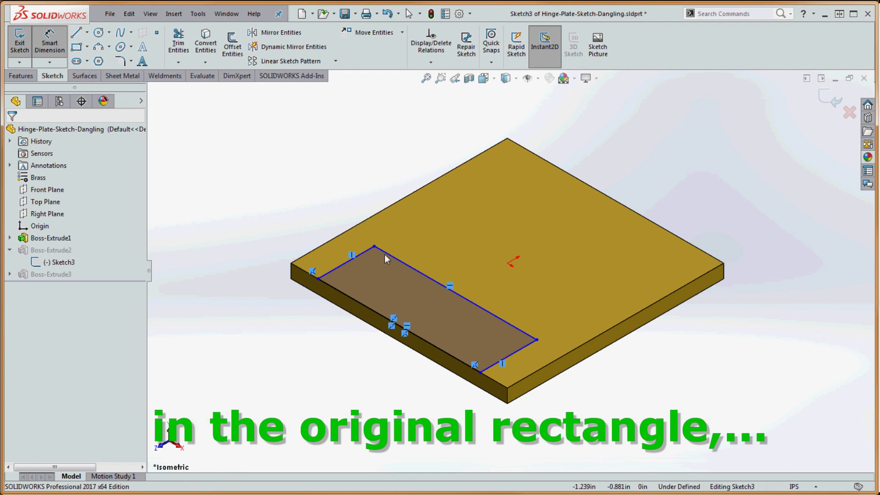
# Dimension the redrawn rectangle 1 in on its short side and 2 in on its inner long side, and rebuild the part.
pyautogui.click(346, 264)
pyautogui.click(337, 255)
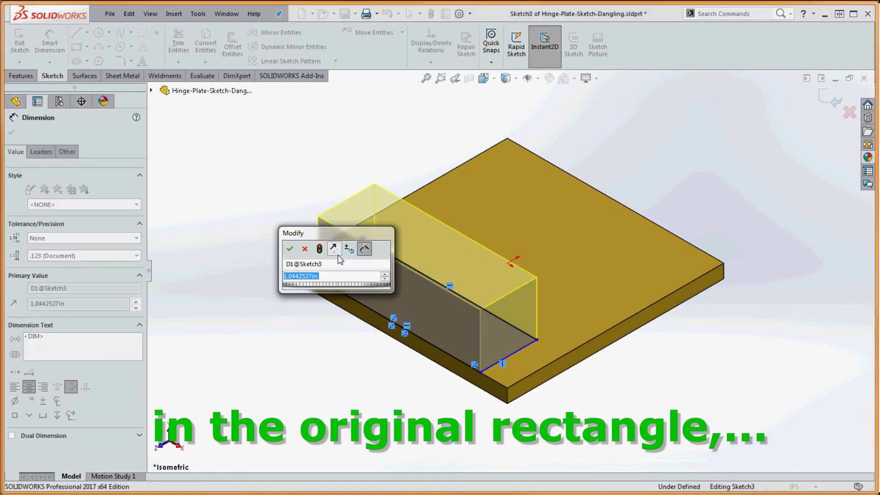
pyautogui.write('1')
pyautogui.press('Return')
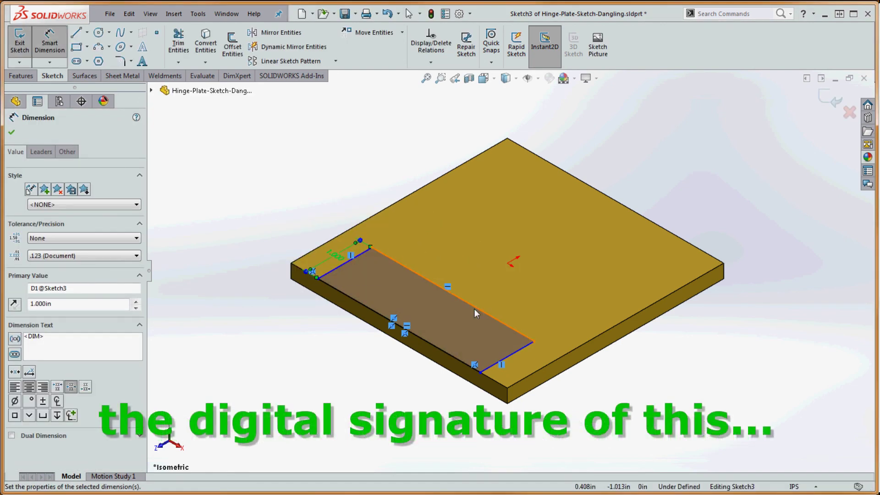
pyautogui.click(478, 309)
pyautogui.click(489, 291)
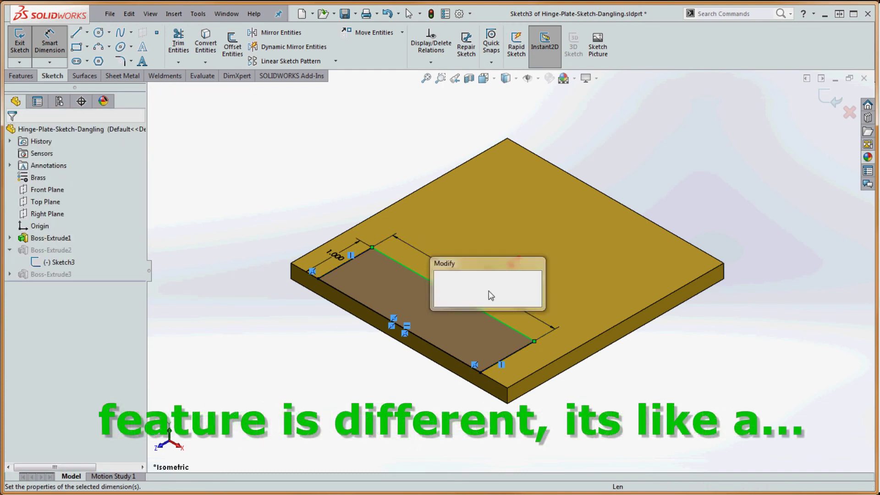
pyautogui.write('2')
pyautogui.press('Return')
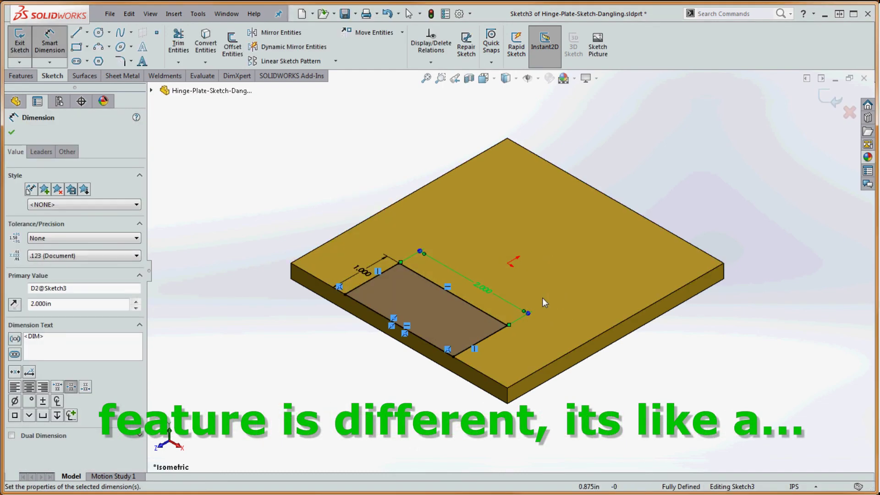
pyautogui.click(431, 14)
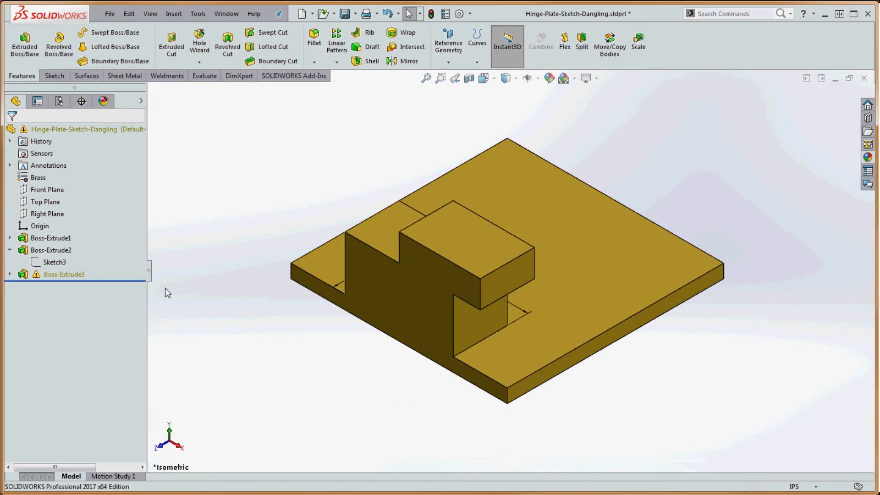
# Expand the upper block's feature and read the warning on its sketch.
pyautogui.moveTo(37, 277)
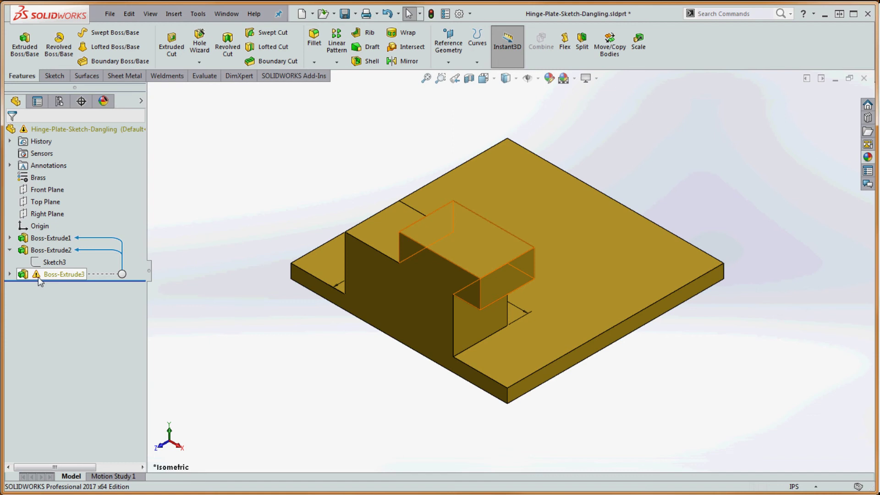
pyautogui.click(9, 275)
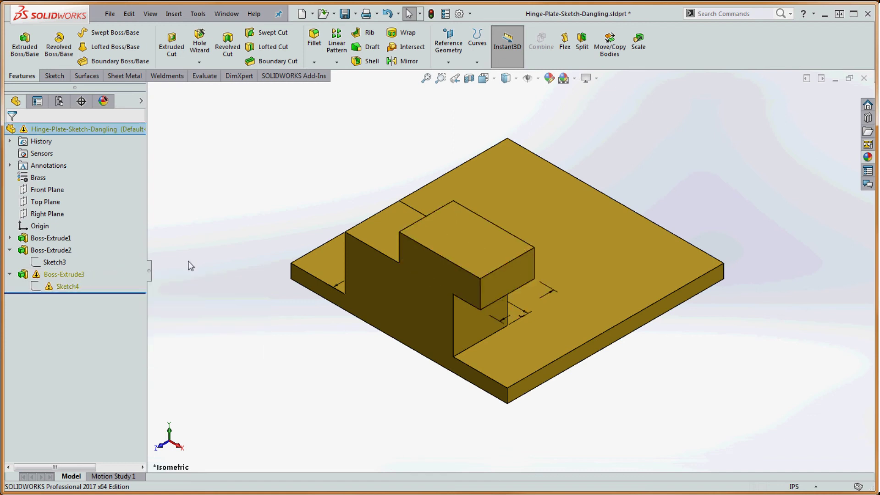
pyautogui.moveTo(69, 287)
pyautogui.rightClick(70, 292)
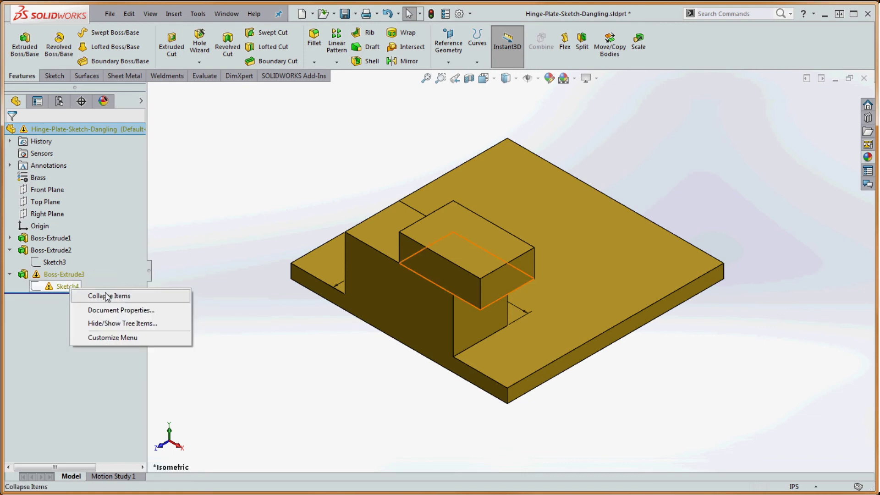
pyautogui.click(216, 245)
pyautogui.rightClick(77, 291)
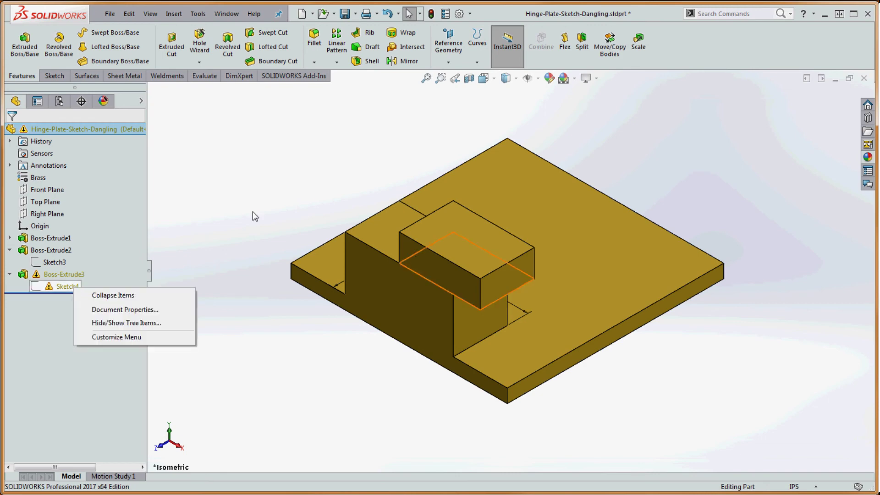
pyautogui.click(252, 212)
pyautogui.rightClick(63, 287)
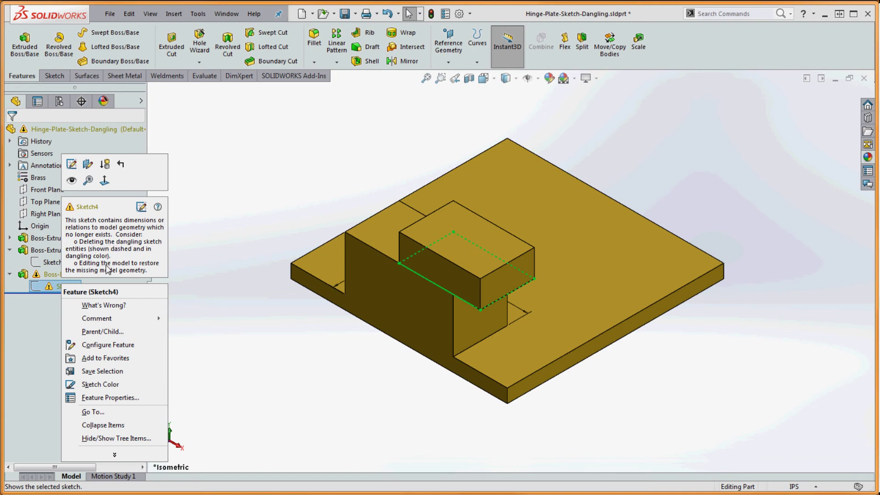
# Edit the upper block's sketch and delete the dangling coincident relation at the rectangle's overhanging inner corner.
pyautogui.click(72, 164)
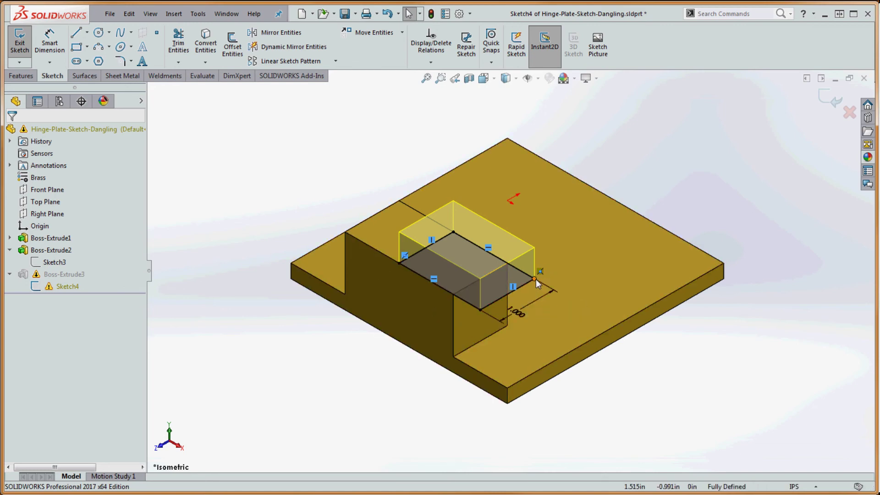
pyautogui.moveTo(535, 278); pyautogui.dragTo(544, 275)
pyautogui.moveTo(543, 275)
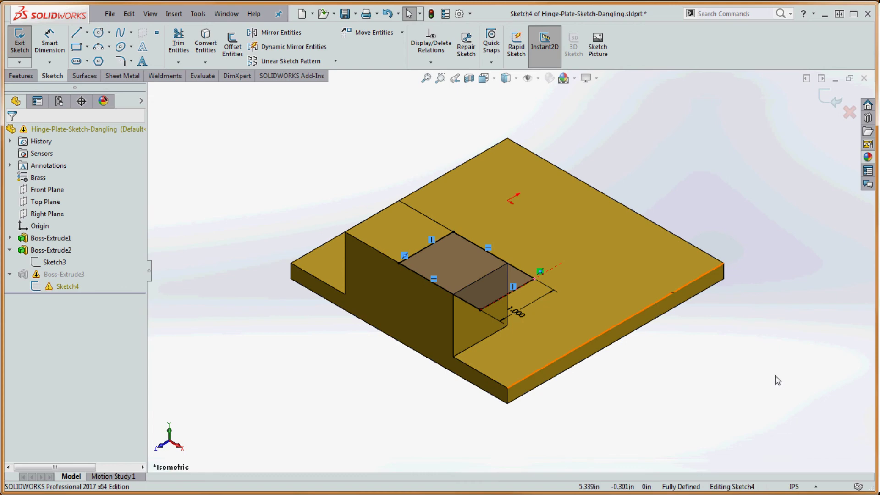
pyautogui.click(541, 272)
pyautogui.press('Delete')
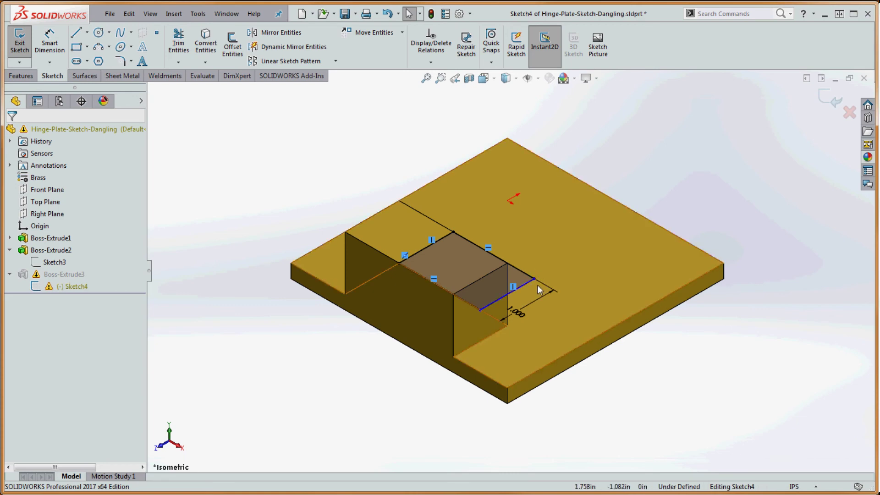
# Stretch the rectangle by its freed corner, placing that corner at about X 1.70 in.
pyautogui.click(535, 278)
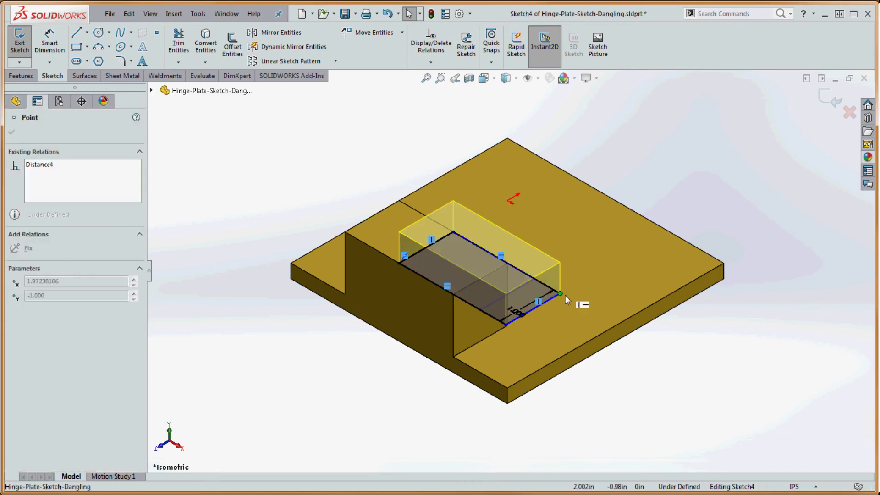
pyautogui.moveTo(536, 279); pyautogui.dragTo(542, 284)
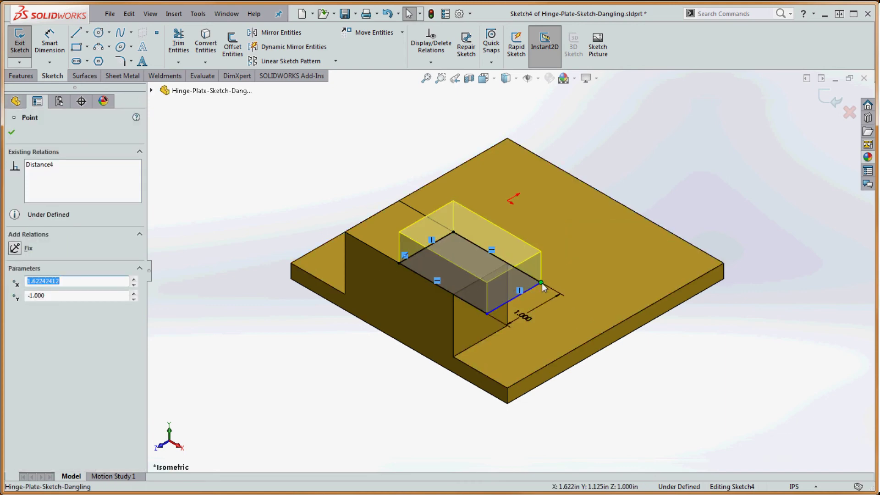
pyautogui.moveTo(532, 278)
pyautogui.mouseDown()
pyautogui.moveTo(507, 266)
pyautogui.moveTo(548, 284)
pyautogui.mouseUp()
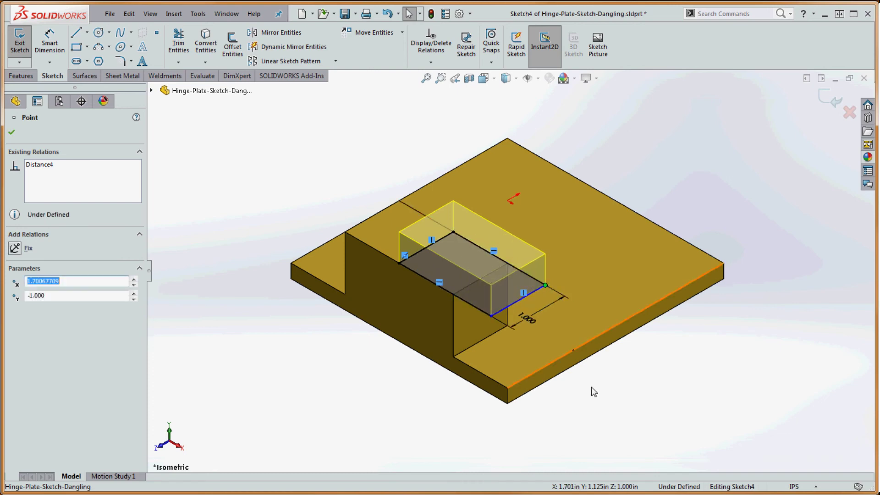
pyautogui.click(601, 397)
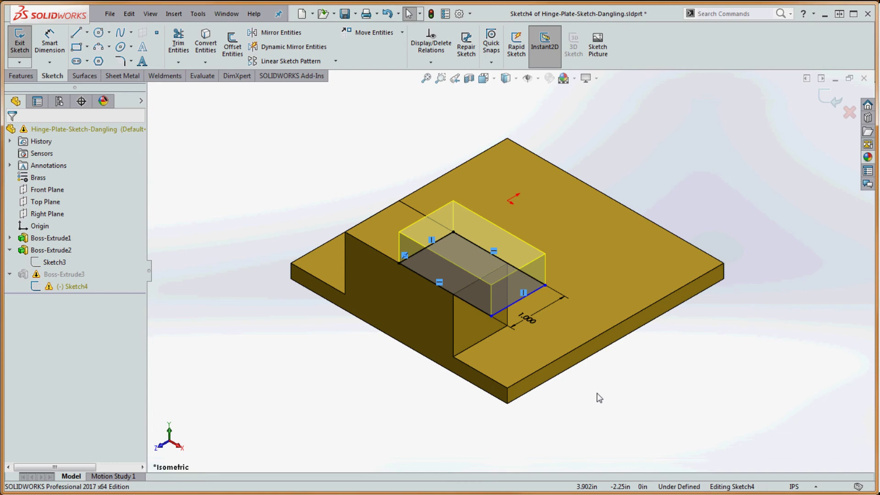
# Dimension the overhang between the lower block's end edge and the rectangle's outer short side as 0.75 in, and rebuild the part.
pyautogui.click(49, 36)
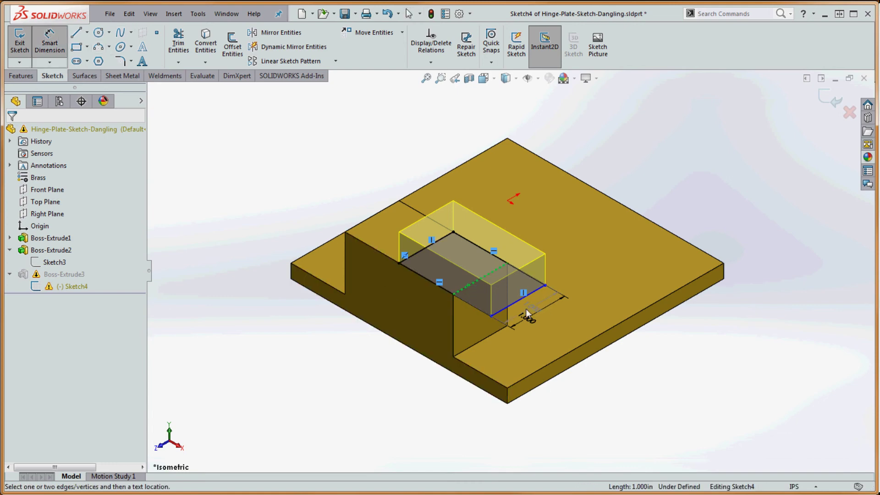
pyautogui.click(514, 304)
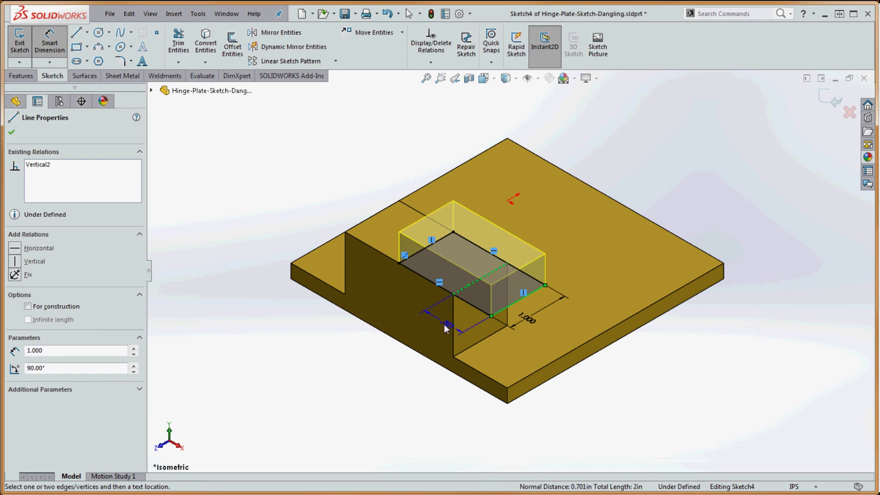
pyautogui.click(532, 313)
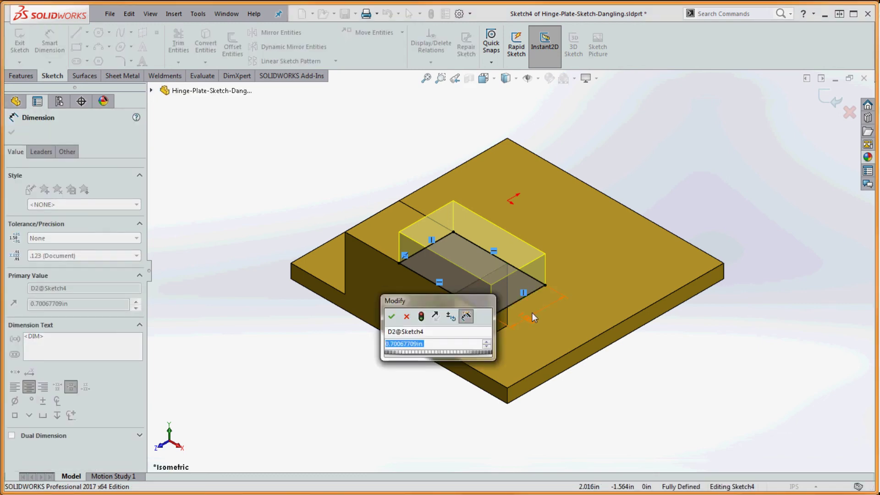
pyautogui.write('.75')
pyautogui.press('Return')
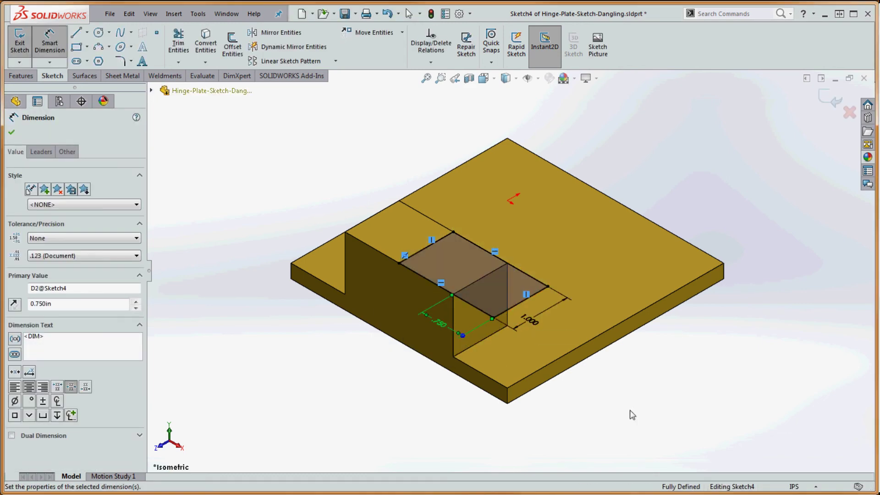
pyautogui.click(650, 432)
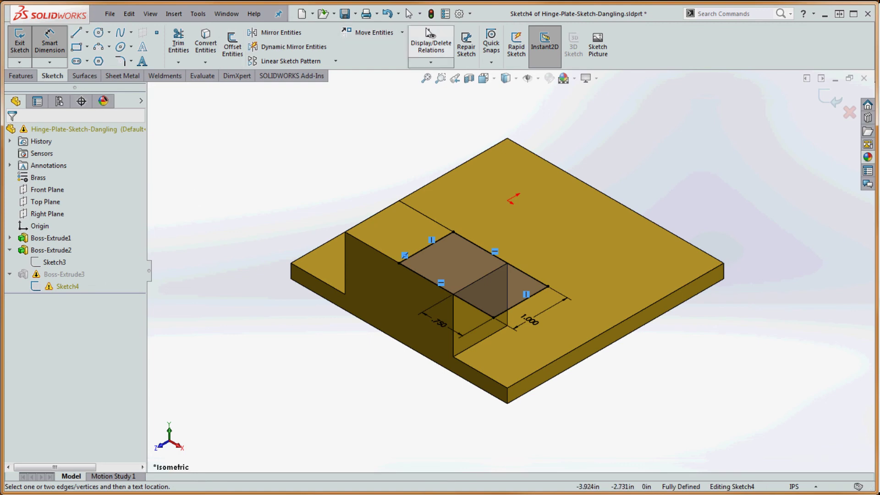
pyautogui.click(431, 15)
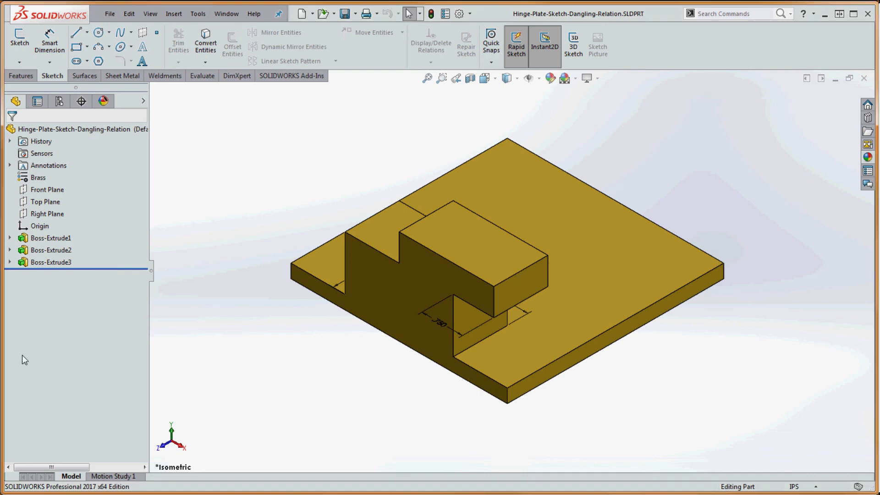
# Select the plate, lower block and upper block extrudes one after another to examine their dimensions and parent/child references.
pyautogui.click(51, 238)
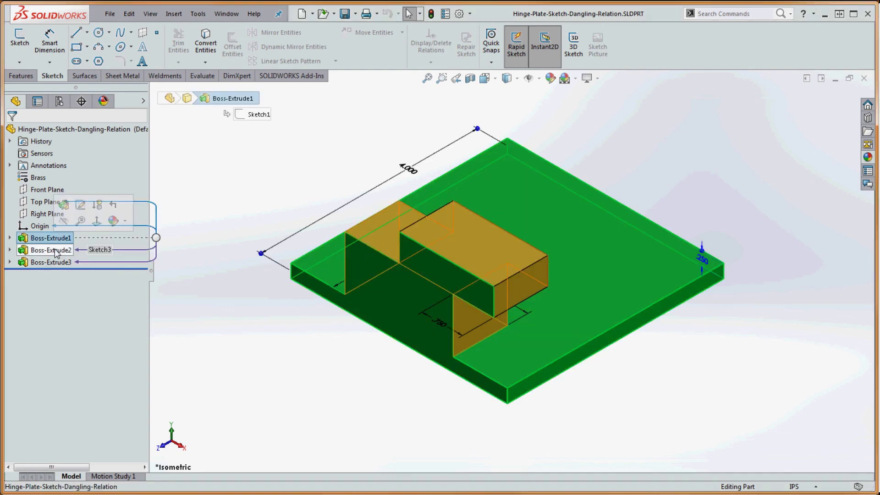
pyautogui.click(54, 250)
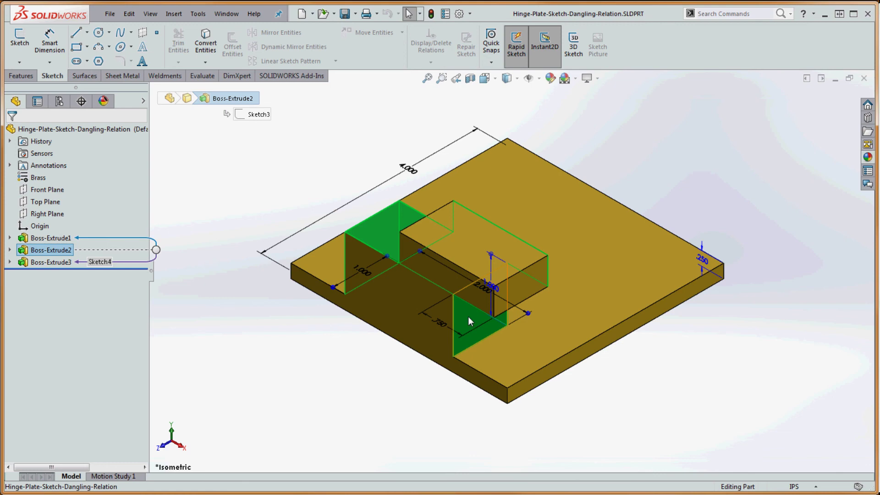
pyautogui.click(52, 262)
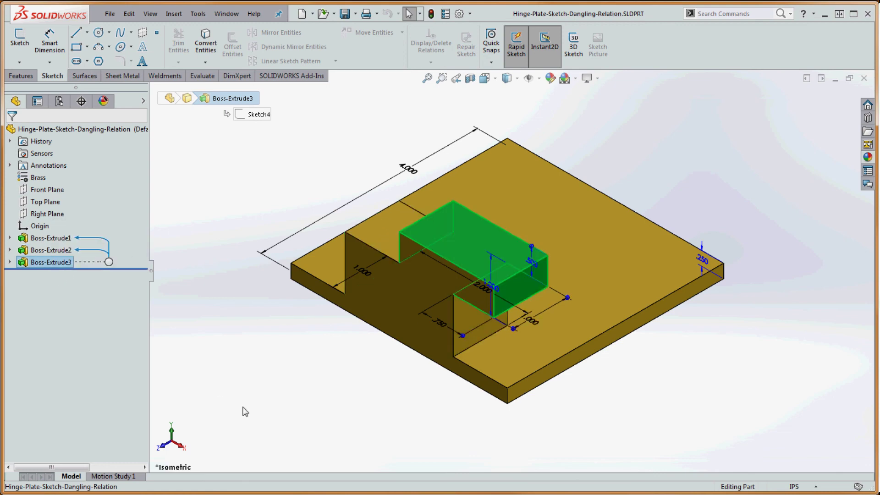
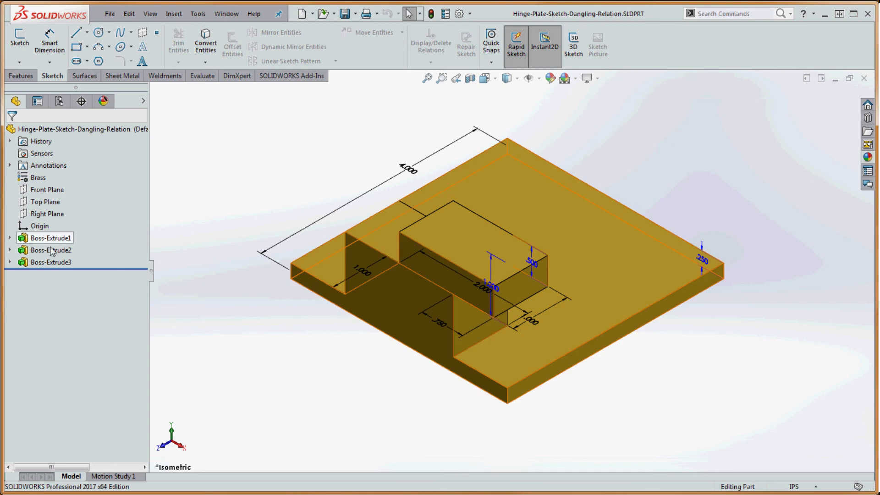
pyautogui.moveTo(52, 252)
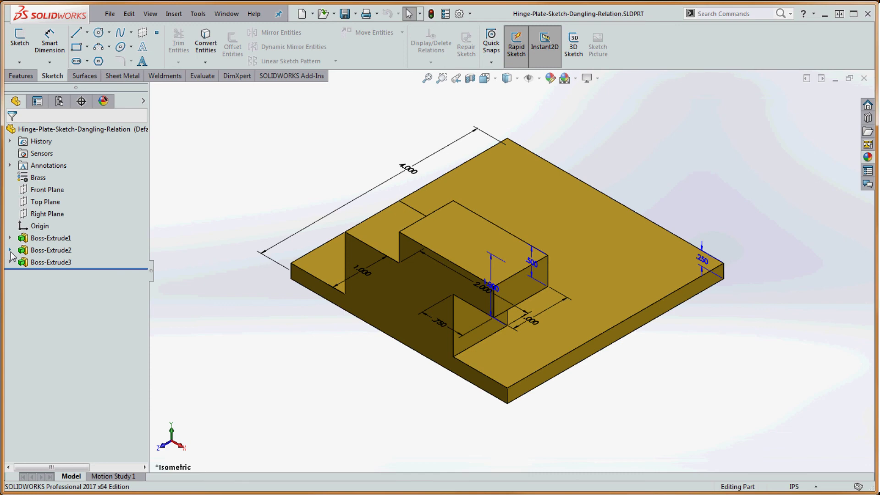
# Open the lower block's sketch for editing.
pyautogui.rightClick(49, 252)
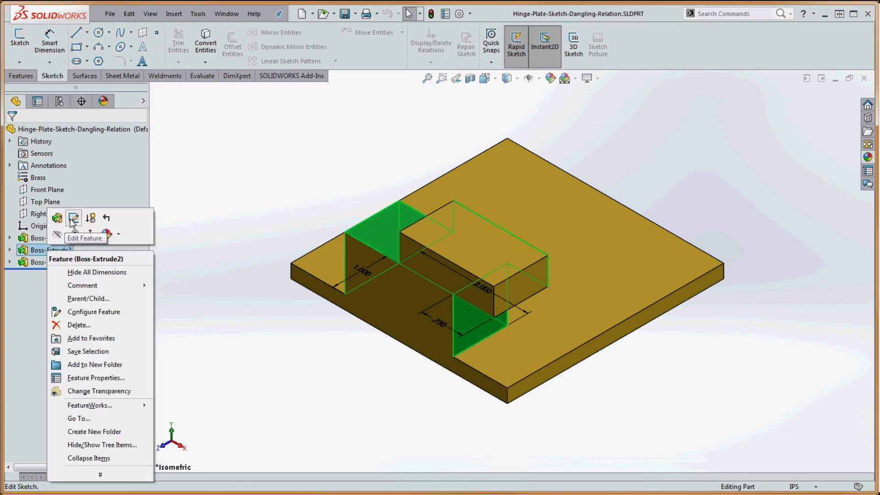
pyautogui.click(269, 252)
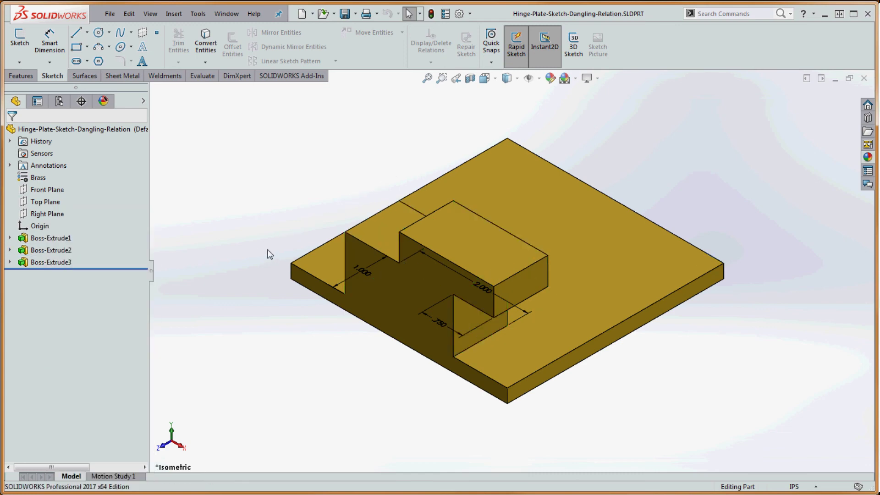
pyautogui.rightClick(376, 230)
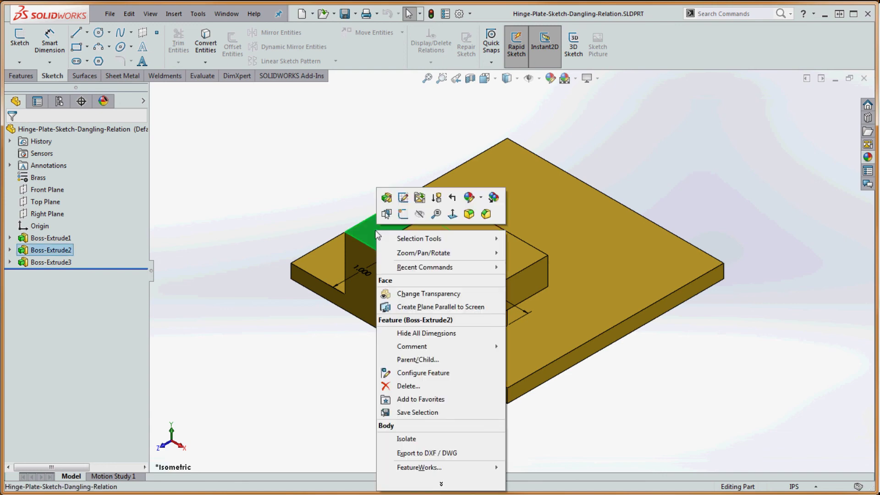
pyautogui.click(308, 194)
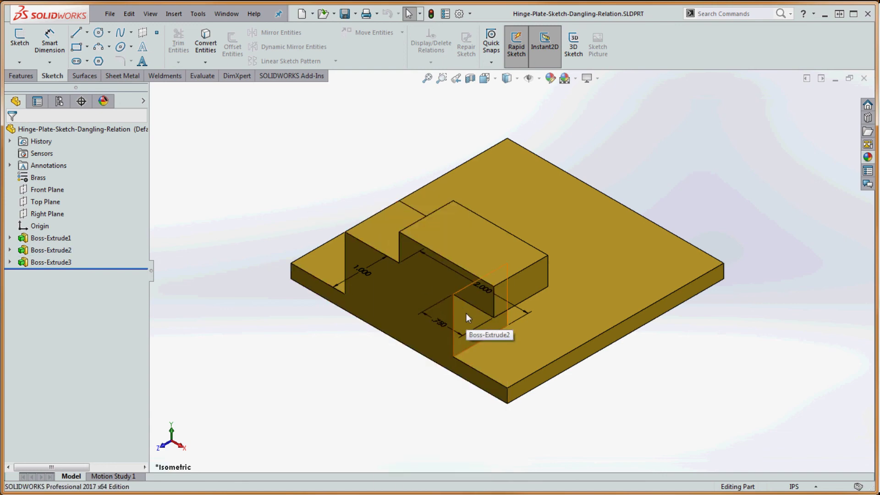
pyautogui.rightClick(366, 228)
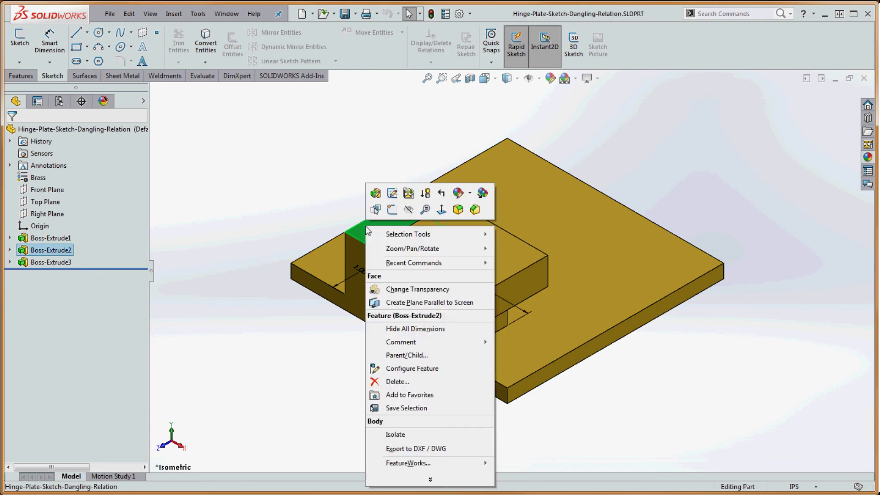
pyautogui.click(392, 194)
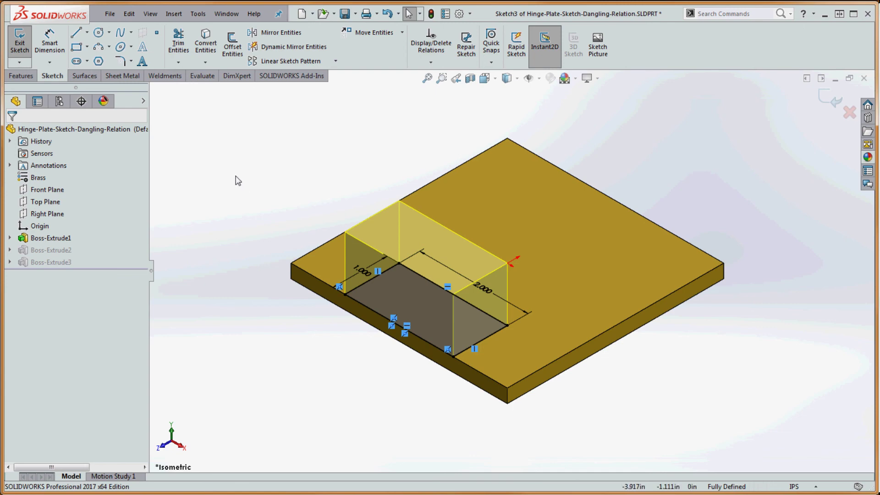
# Delete all lines, dimensions and relations of the lower block's rectangle sketch.
pyautogui.moveTo(235, 176)
pyautogui.mouseDown()
pyautogui.moveTo(252, 210)
pyautogui.moveTo(292, 250)
pyautogui.moveTo(392, 306)
pyautogui.moveTo(451, 364)
pyautogui.moveTo(593, 427)
pyautogui.moveTo(486, 411)
pyautogui.moveTo(439, 381)
pyautogui.moveTo(422, 363)
pyautogui.moveTo(439, 292)
pyautogui.moveTo(406, 265)
pyautogui.moveTo(367, 284)
pyautogui.moveTo(424, 365)
pyautogui.moveTo(318, 236)
pyautogui.moveTo(423, 383)
pyautogui.mouseUp()
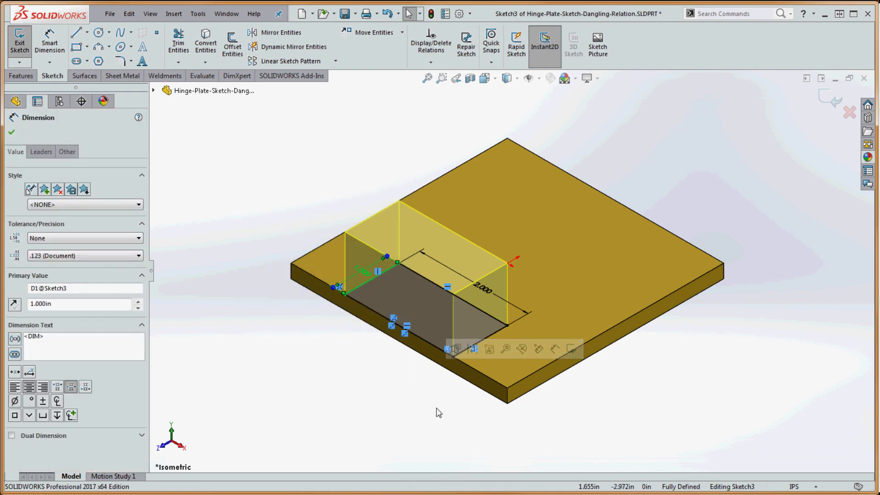
pyautogui.click(554, 419)
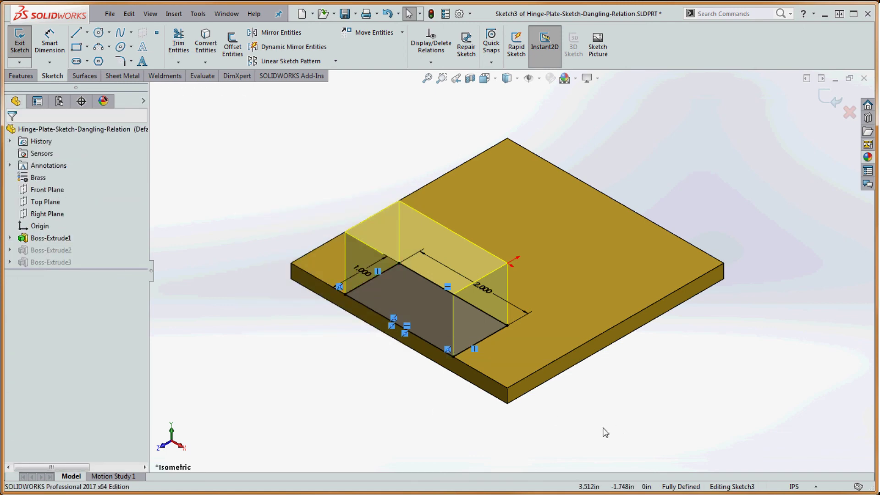
pyautogui.moveTo(603, 428)
pyautogui.mouseDown()
pyautogui.moveTo(428, 318)
pyautogui.moveTo(433, 337)
pyautogui.moveTo(464, 360)
pyautogui.moveTo(506, 329)
pyautogui.moveTo(476, 351)
pyautogui.moveTo(430, 346)
pyautogui.moveTo(480, 307)
pyautogui.moveTo(438, 313)
pyautogui.mouseUp()
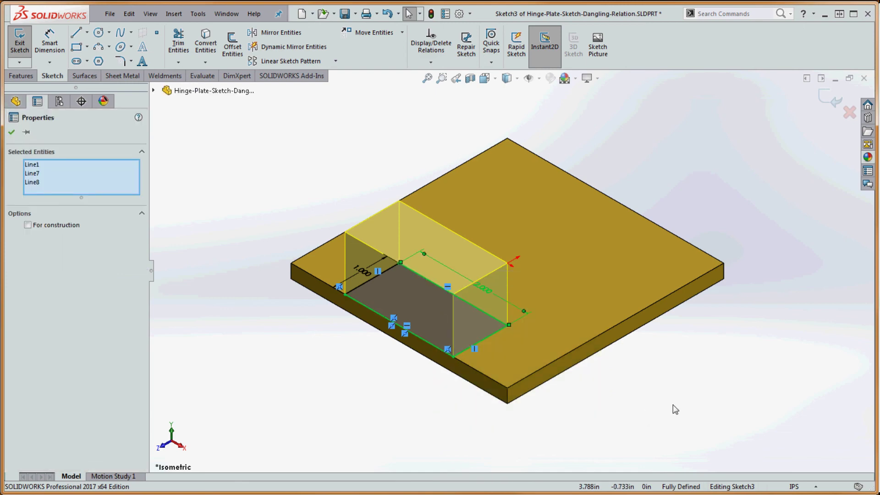
pyautogui.click(421, 409)
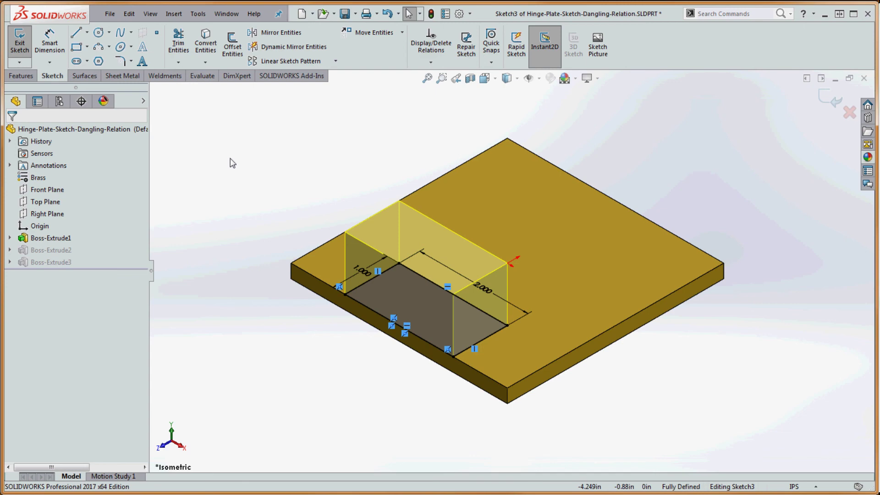
pyautogui.moveTo(229, 137)
pyautogui.mouseDown()
pyautogui.moveTo(564, 383)
pyautogui.moveTo(620, 410)
pyautogui.mouseUp()
pyautogui.press('Delete')
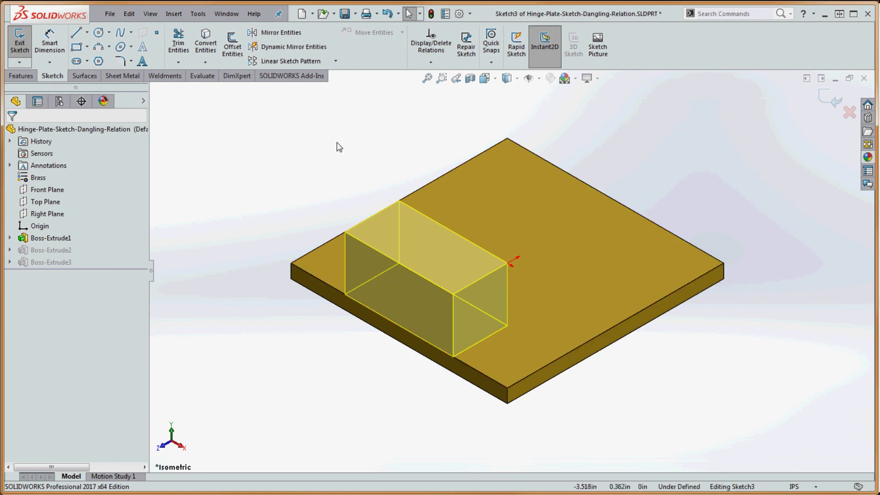
# View the sketch plane straight on and draw a circle of about 0.99 in radius over the old block footprint, overlapping the plate's front edge.
pyautogui.click(98, 32)
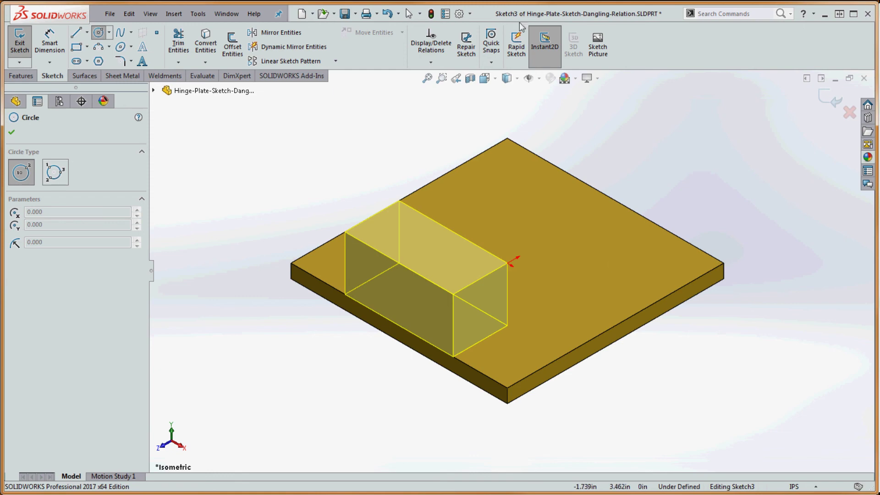
pyautogui.click(495, 78)
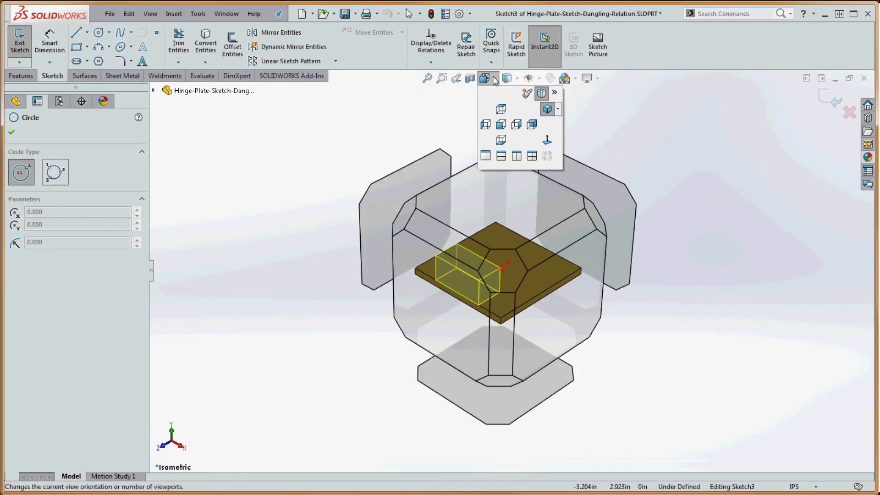
pyautogui.click(545, 139)
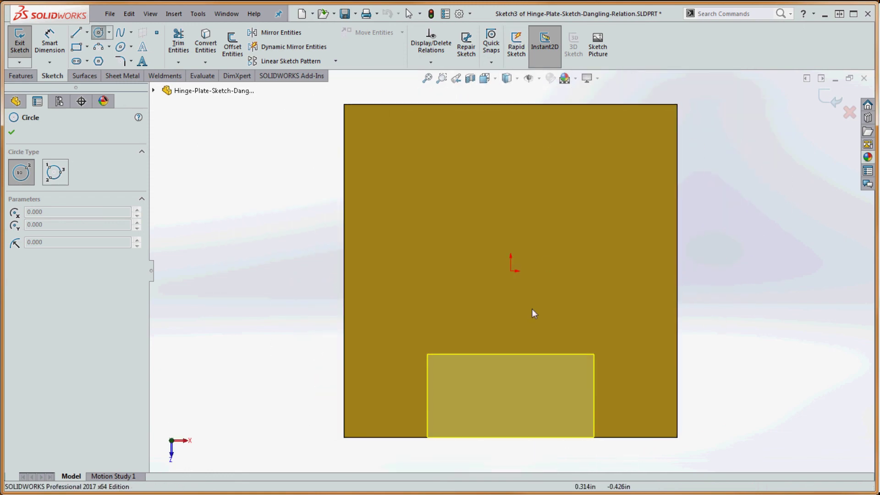
pyautogui.click(516, 370)
pyautogui.click(559, 299)
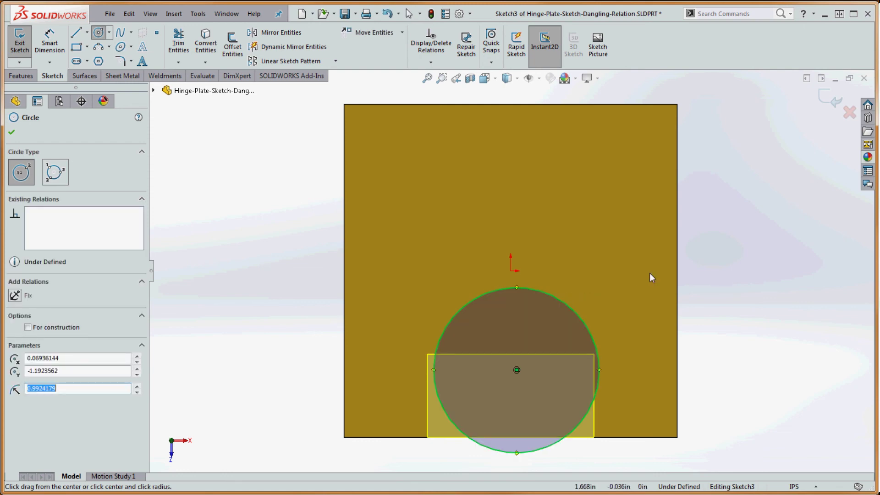
pyautogui.press('Escape')
# Make the circle tangent to the plate's front edge and shift its centre sideways to about X -0.16 in.
pyautogui.click(586, 326)
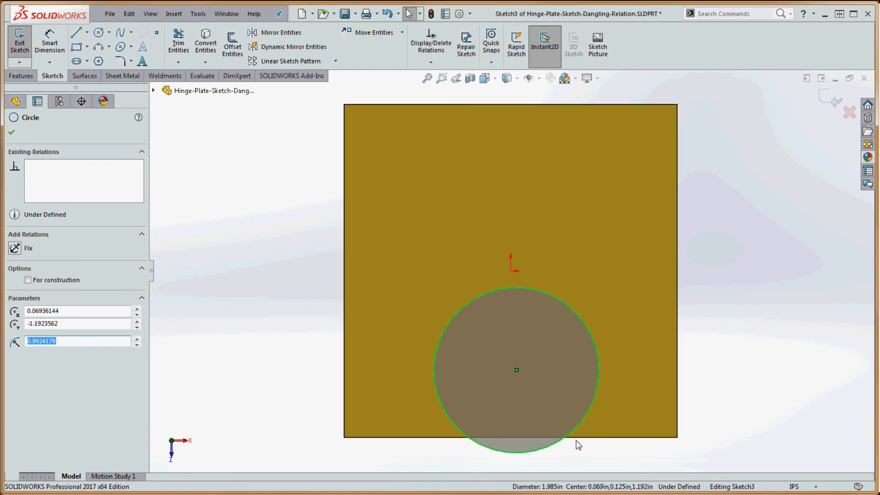
pyautogui.keyDown('ctrl'); pyautogui.click(621, 438); pyautogui.keyUp('ctrl')
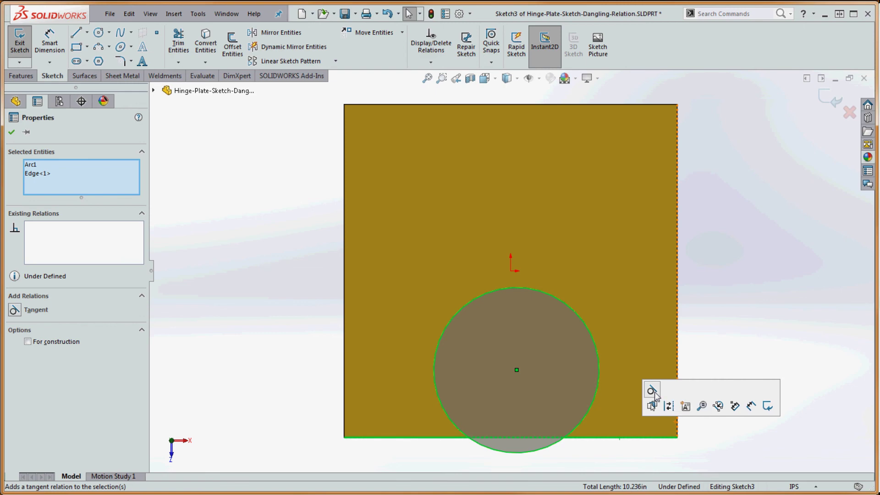
pyautogui.click(654, 392)
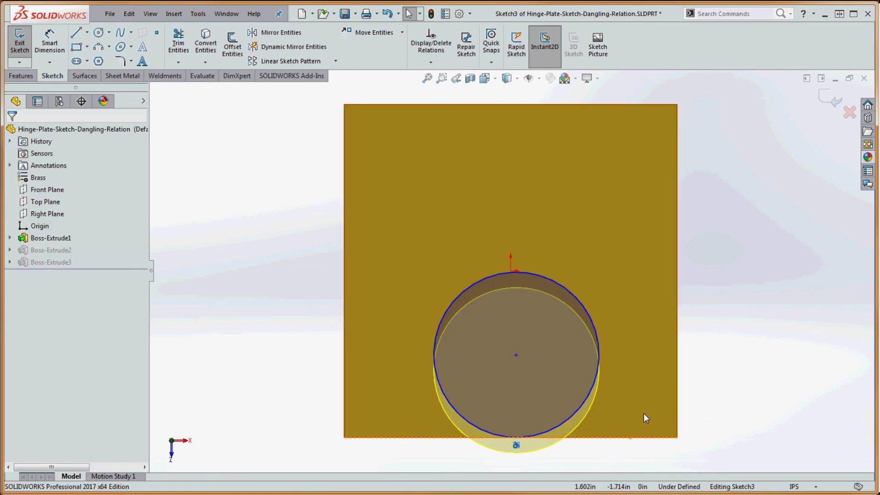
pyautogui.moveTo(516, 356); pyautogui.dragTo(497, 355)
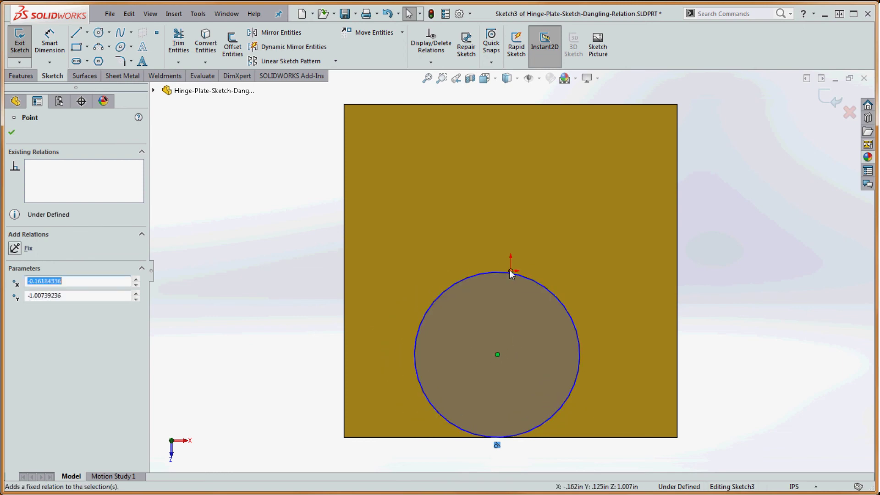
pyautogui.click(758, 328)
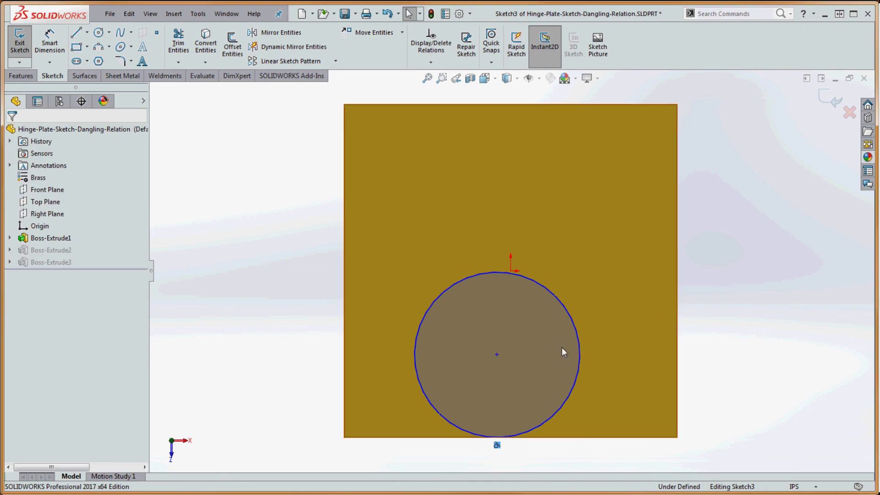
# Add a vertical relation between the circle's centre and the origin.
pyautogui.click(498, 356)
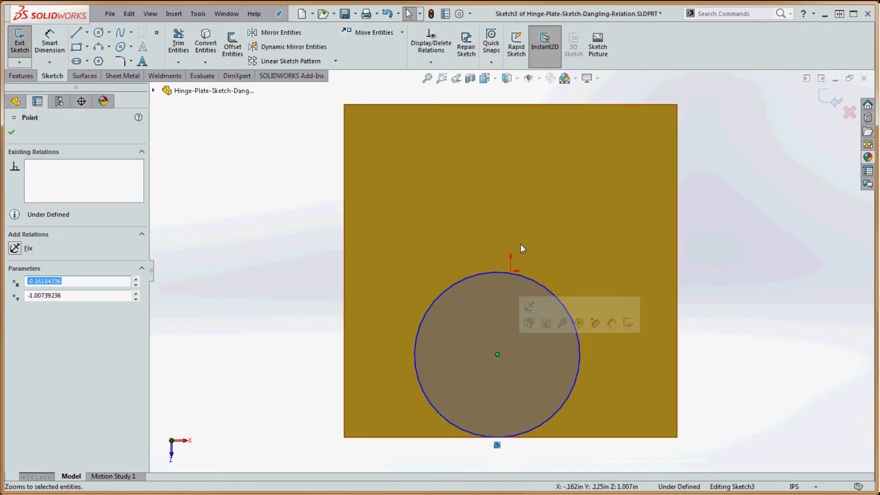
pyautogui.keyDown('ctrl'); pyautogui.click(512, 272); pyautogui.keyUp('ctrl')
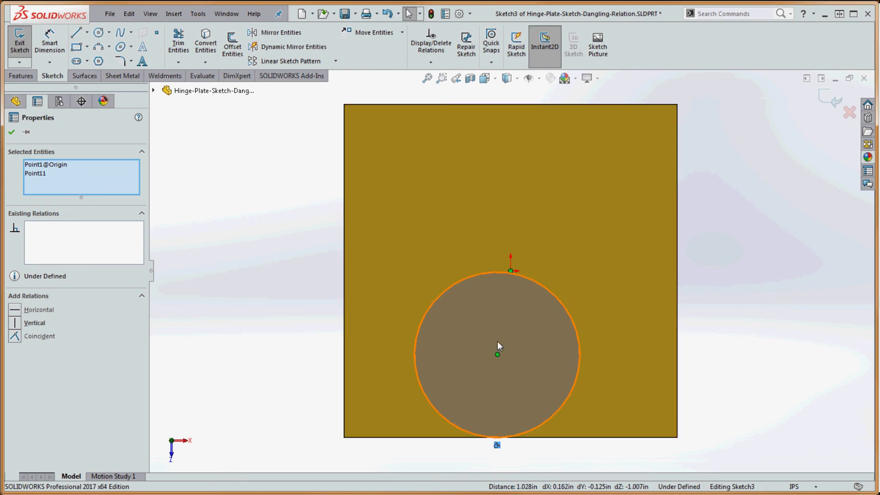
pyautogui.click(17, 324)
pyautogui.click(198, 292)
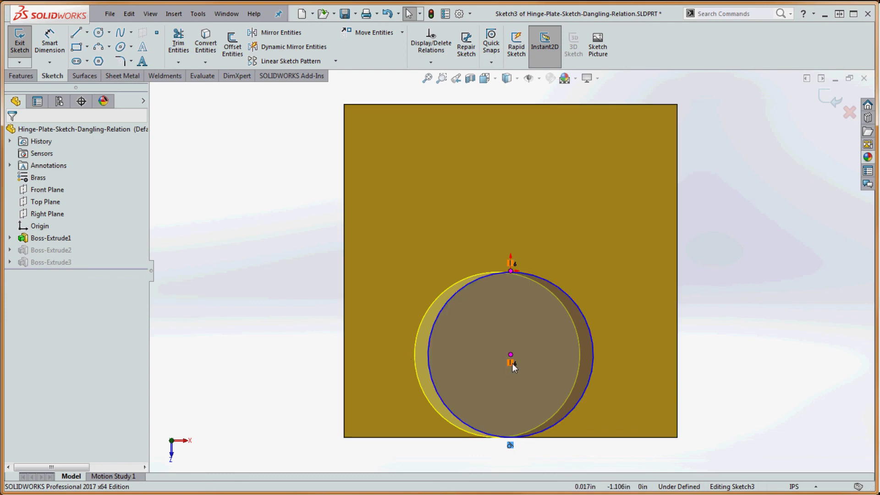
# Remove the centre's vertical relation and move the circle's centre toward negative X and closer to the plate's front edge.
pyautogui.moveTo(510, 354); pyautogui.dragTo(477, 365)
pyautogui.click(760, 347)
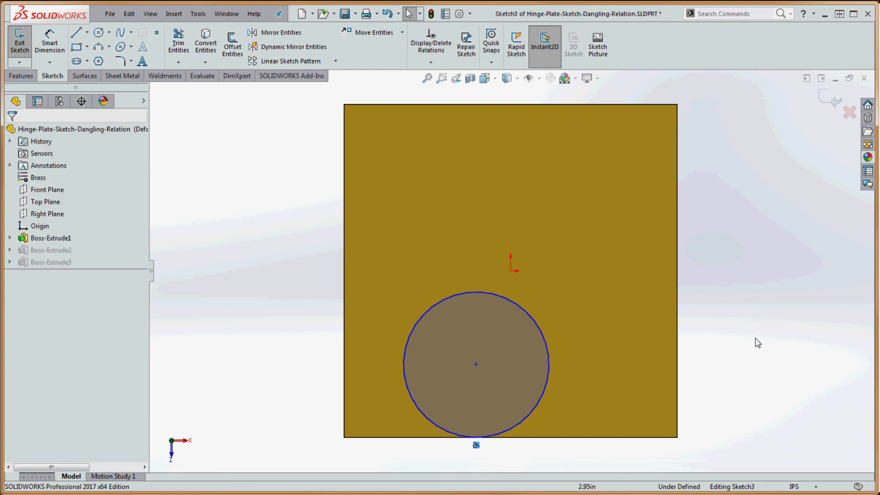
# Place a sketch point on the circle and constrain it to the midpoint of the plate's front edge.
pyautogui.click(157, 32)
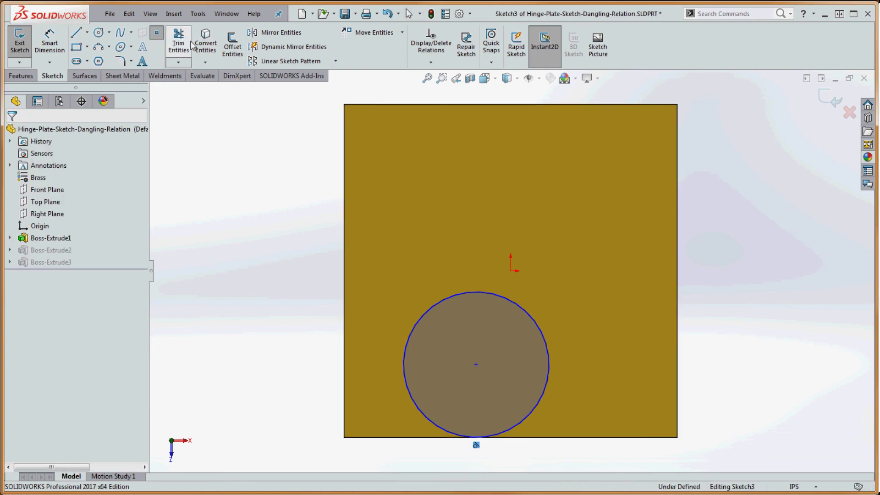
pyautogui.click(540, 326)
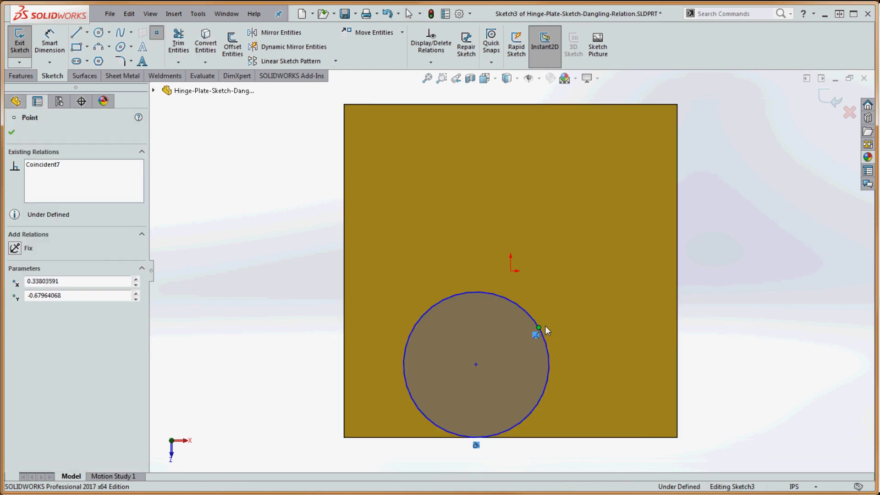
pyautogui.press('Escape')
pyautogui.click(539, 326)
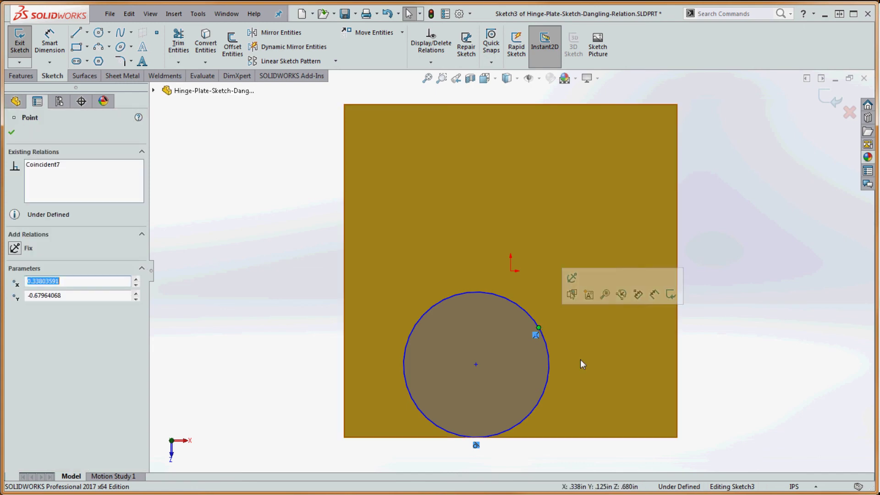
pyautogui.keyDown('ctrl'); pyautogui.click(567, 438); pyautogui.keyUp('ctrl')
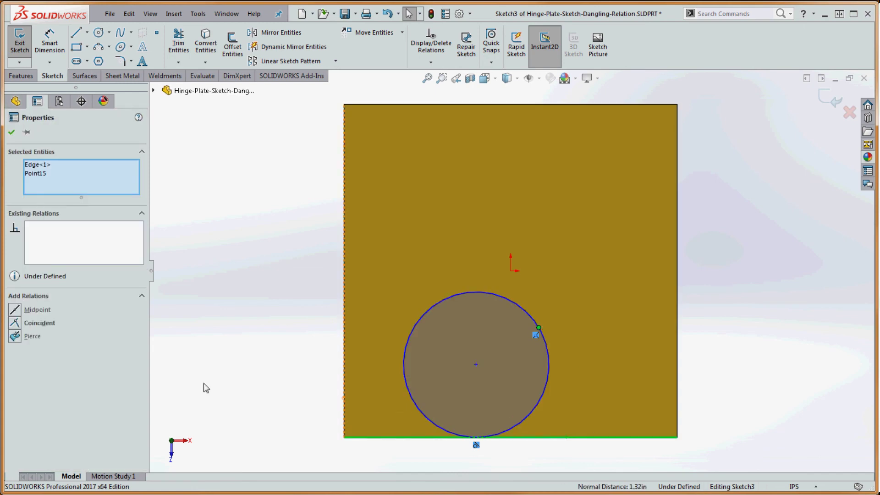
pyautogui.click(15, 310)
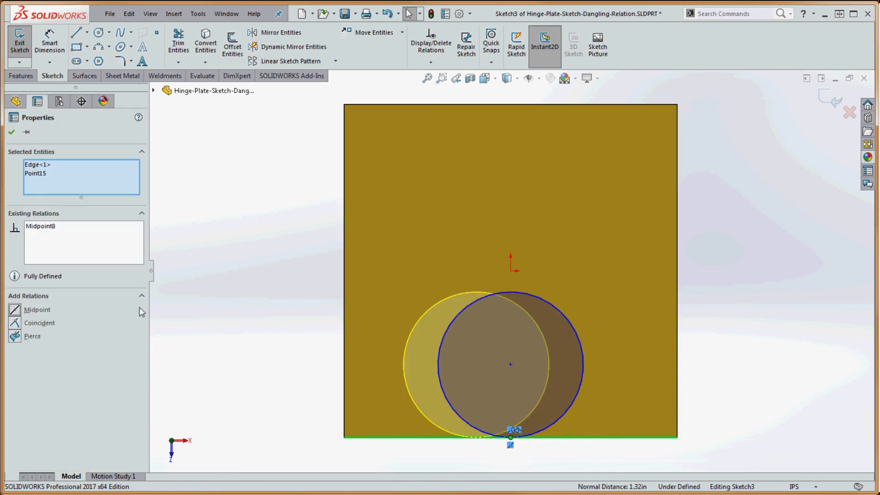
pyautogui.click(191, 312)
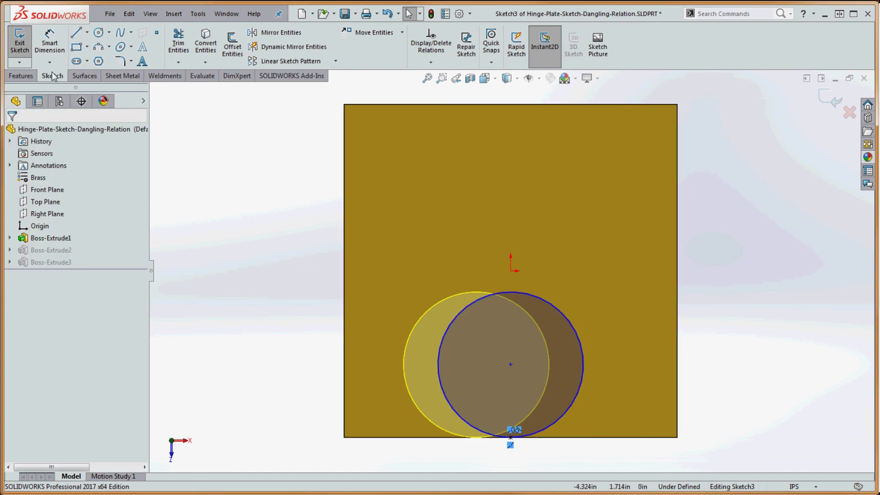
# Dimension the circle's diameter at 2 in.
pyautogui.click(48, 46)
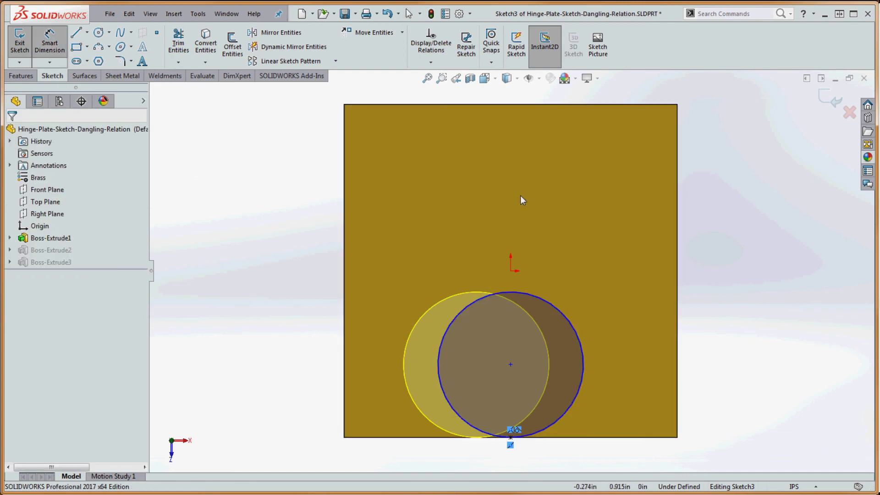
pyautogui.click(569, 318)
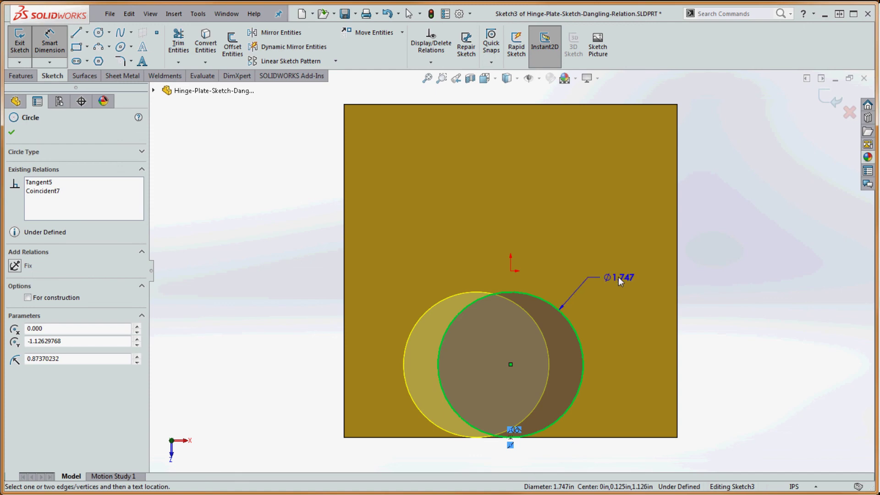
pyautogui.click(618, 278)
pyautogui.write('2')
pyautogui.press('Return')
pyautogui.click(727, 261)
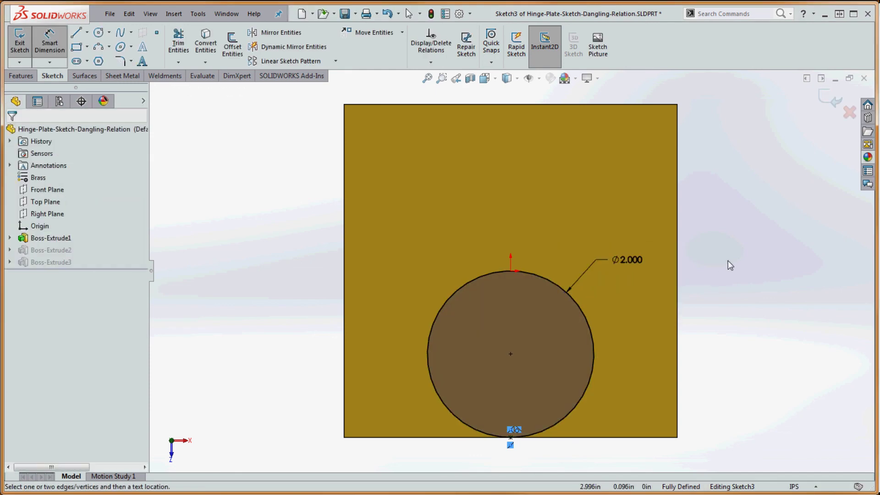
# Set the circle's diameter to 1.75 in and rebuild the model, leaving the sketch.
pyautogui.doubleClick(632, 259)
pyautogui.write('1.75')
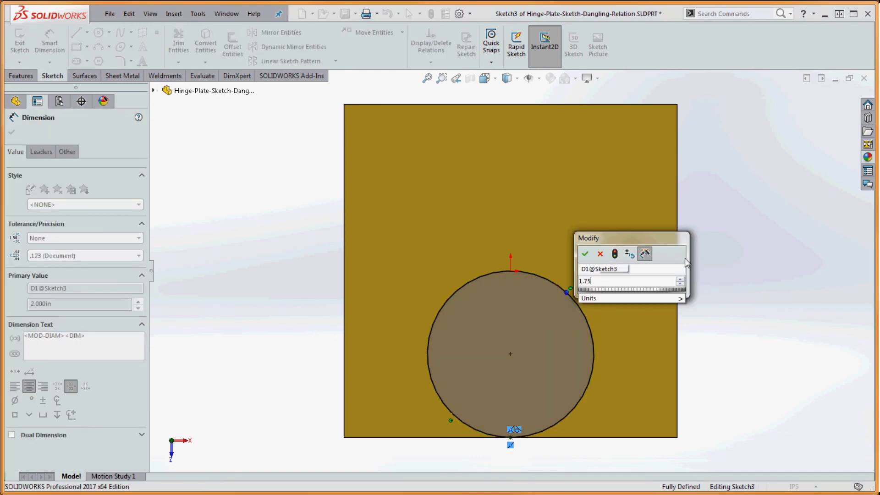
pyautogui.press('Return')
pyautogui.click(745, 216)
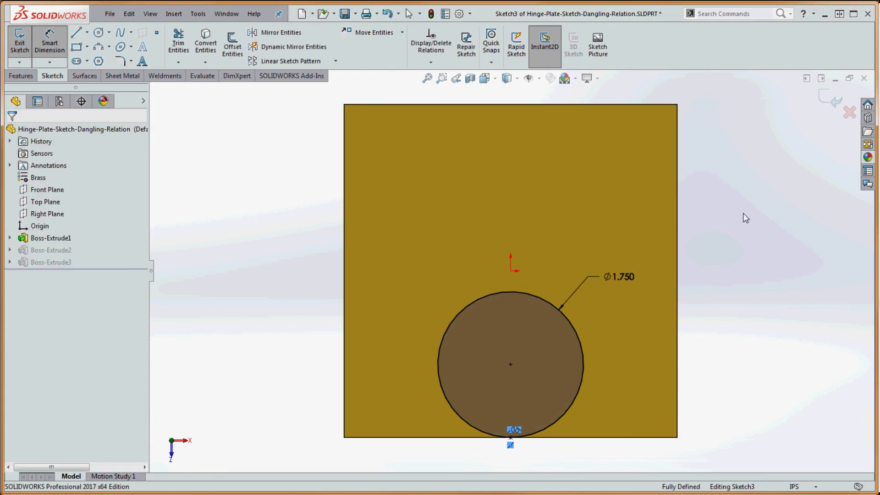
pyautogui.click(431, 14)
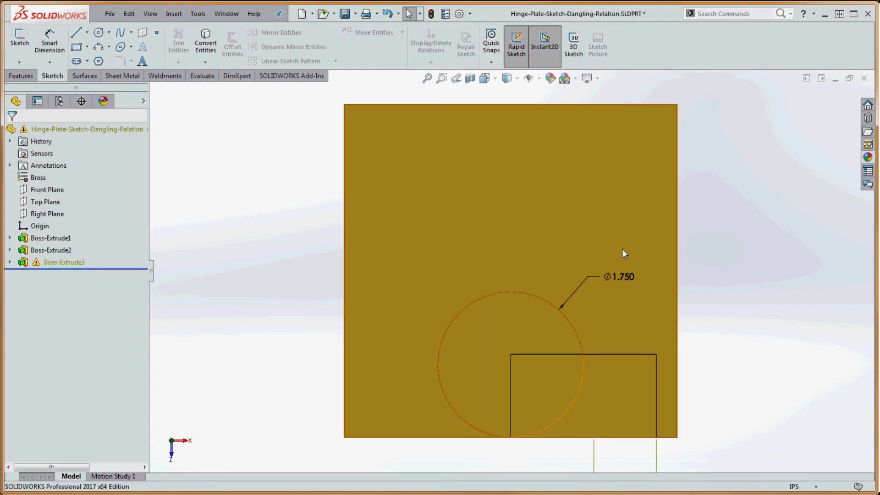
# Examine the rebuilt cylinder and upper block, and read the warning on the sketch beneath Boss-Extrude3.
pyautogui.moveTo(653, 328)
pyautogui.mouseDown(button='middle')
pyautogui.moveTo(628, 150)
pyautogui.moveTo(622, 251)
pyautogui.moveTo(541, 375)
pyautogui.mouseUp(button='middle')
pyautogui.scroll(-6, 541, 330)
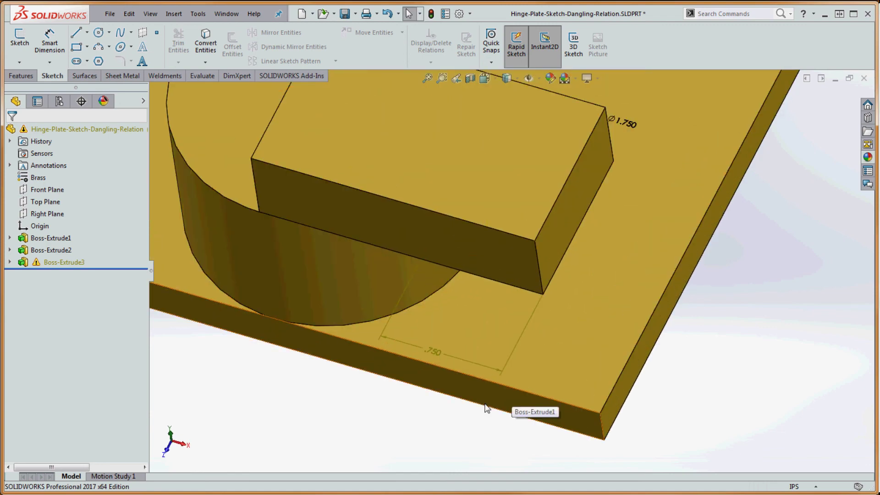
pyautogui.scroll(3, 485, 409)
pyautogui.scroll(2, 487, 397)
pyautogui.moveTo(489, 385); pyautogui.dragTo(455, 377, button='middle')
pyautogui.click(9, 262)
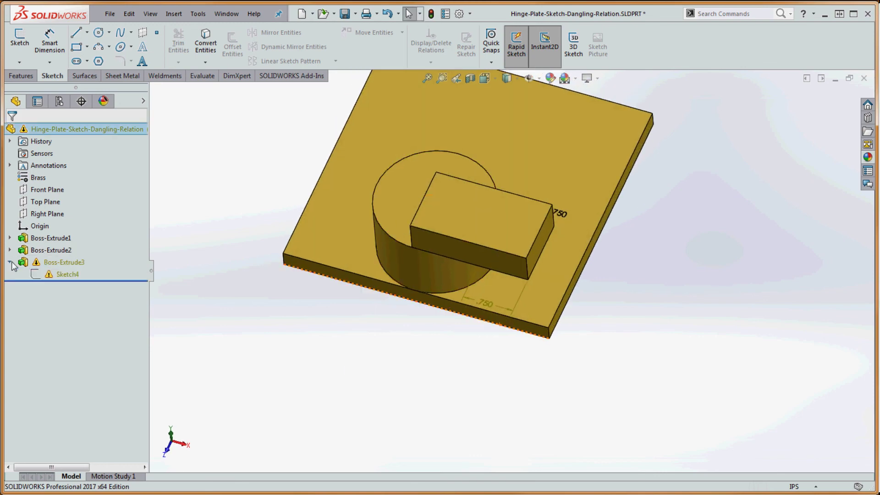
pyautogui.moveTo(69, 277)
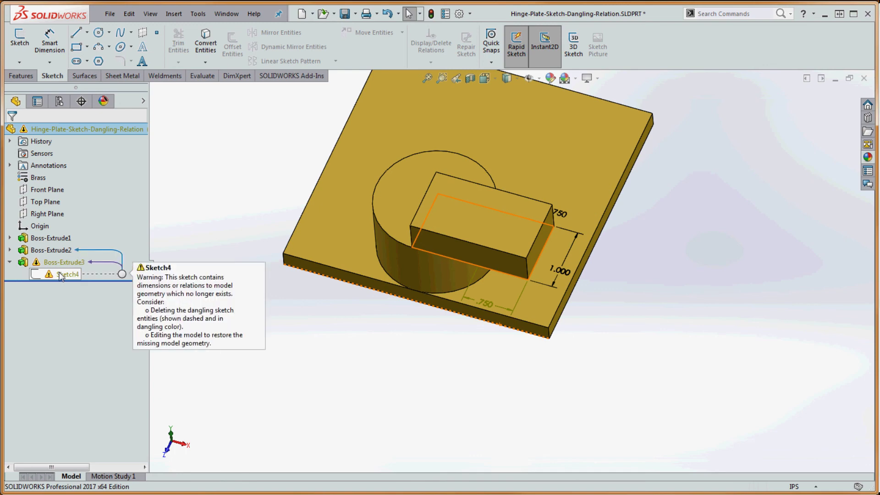
# View the plate's top face straight on and open Sketch4 of the upper block for editing.
pyautogui.click(439, 117)
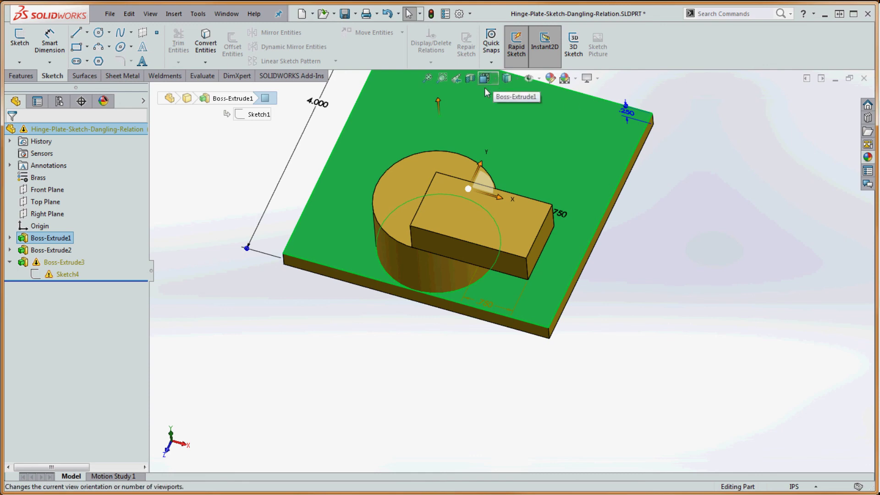
pyautogui.click(495, 123)
pyautogui.click(658, 139)
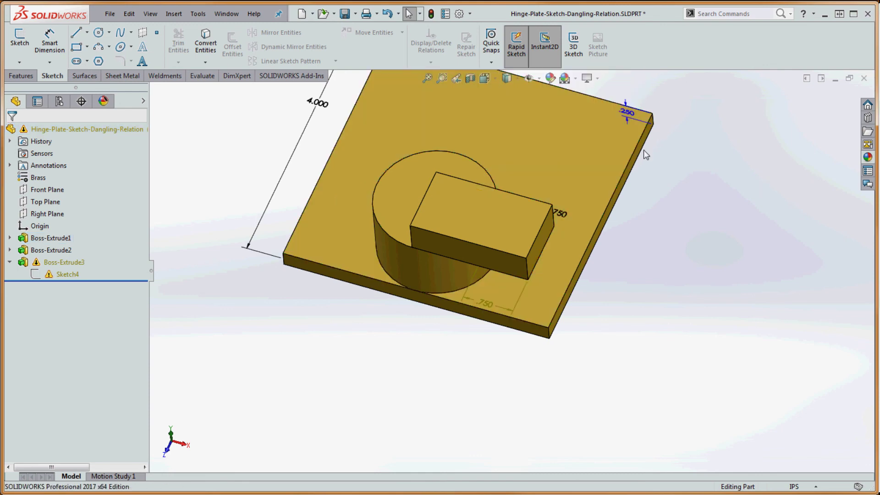
pyautogui.click(541, 132)
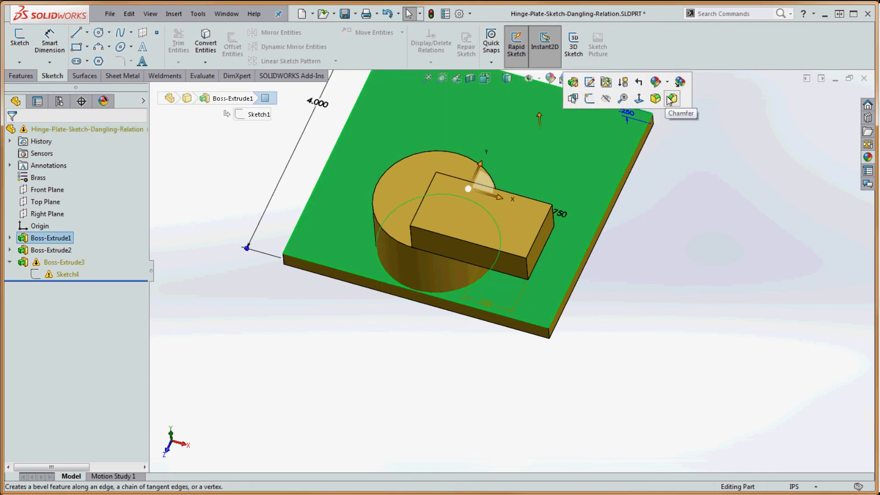
pyautogui.click(639, 98)
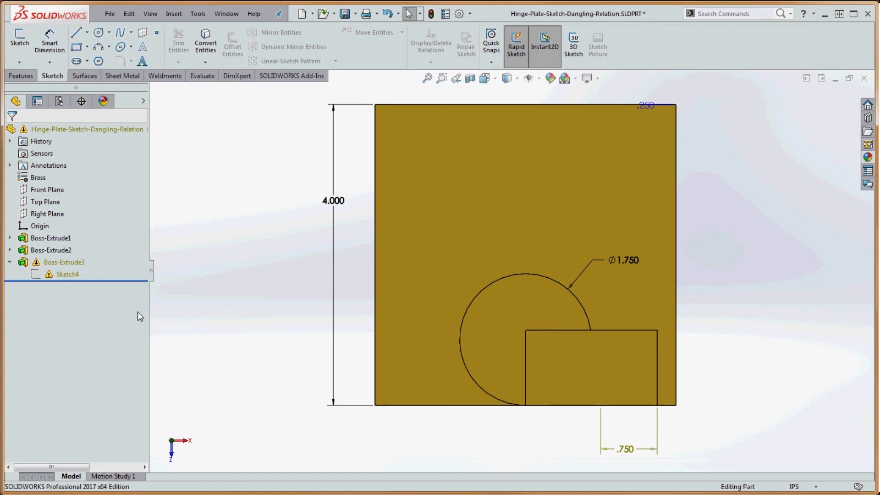
pyautogui.rightClick(67, 278)
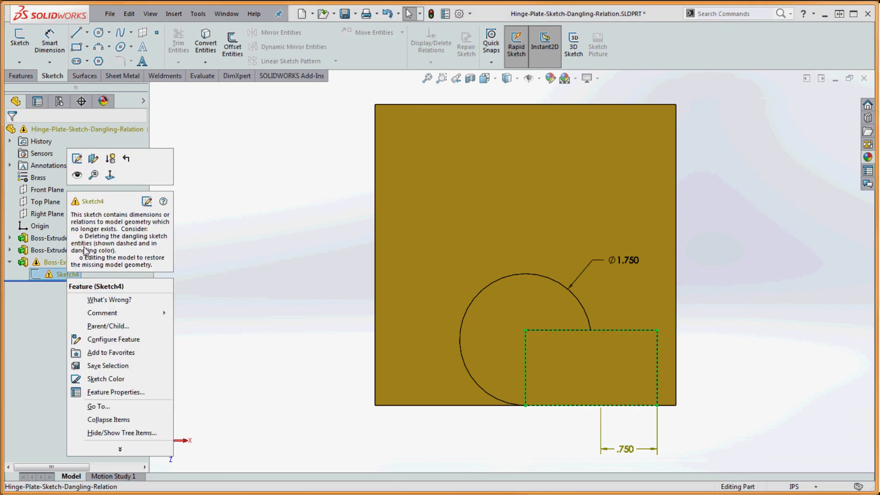
pyautogui.click(77, 159)
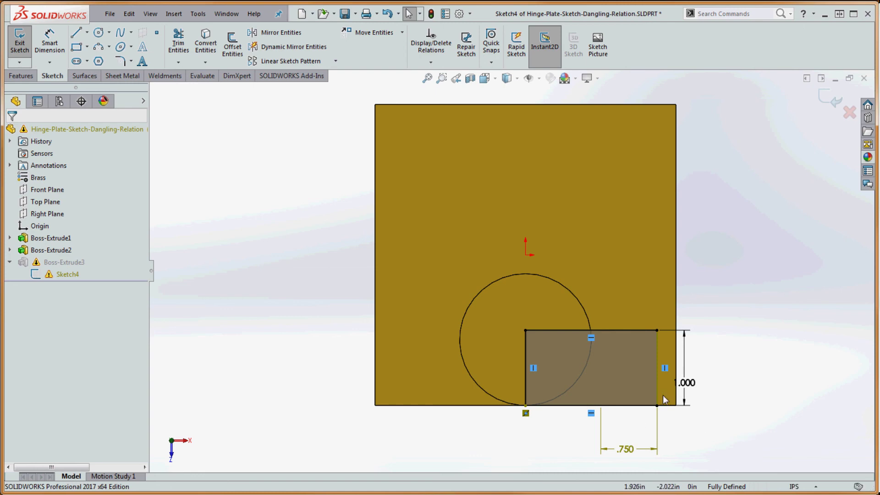
# Reattach the dangling end of the horizontal .750 dimension to the circle's edge and move the dimension text slightly away from the plate.
pyautogui.click(661, 433)
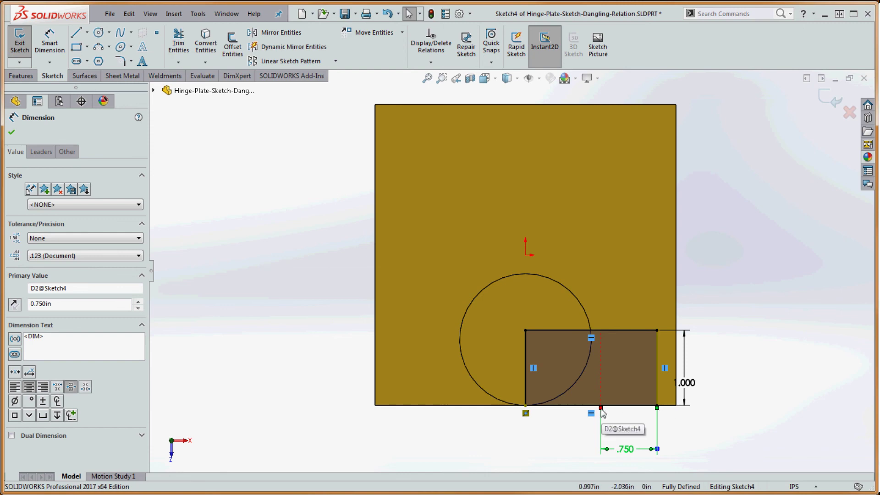
pyautogui.moveTo(599, 414); pyautogui.dragTo(470, 378)
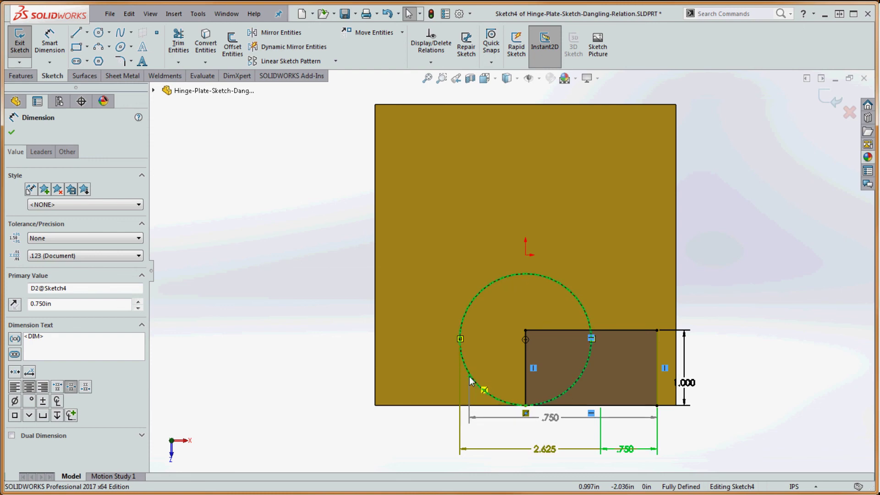
pyautogui.moveTo(469, 377); pyautogui.dragTo(471, 376)
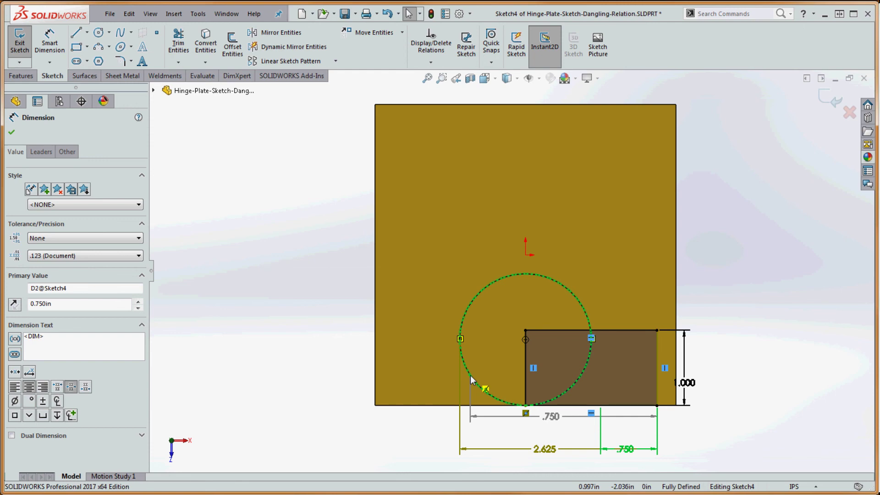
pyautogui.moveTo(470, 377); pyautogui.dragTo(471, 376)
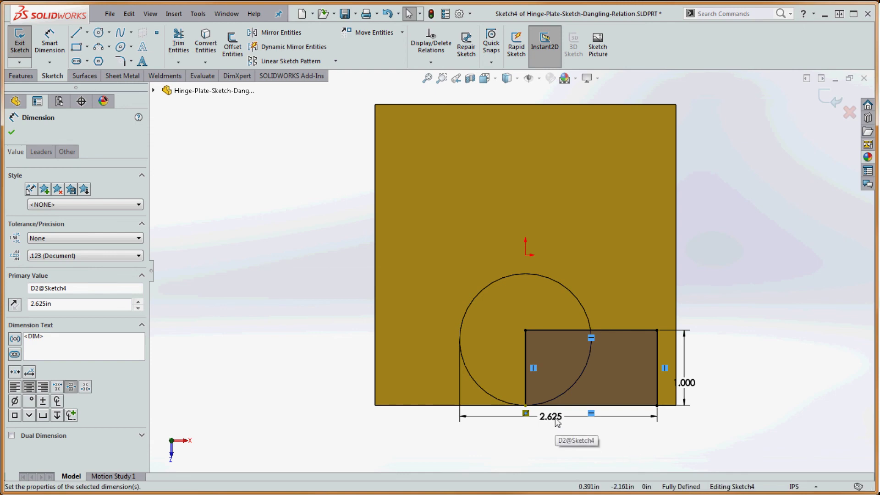
pyautogui.moveTo(557, 422); pyautogui.dragTo(557, 439)
pyautogui.click(731, 447)
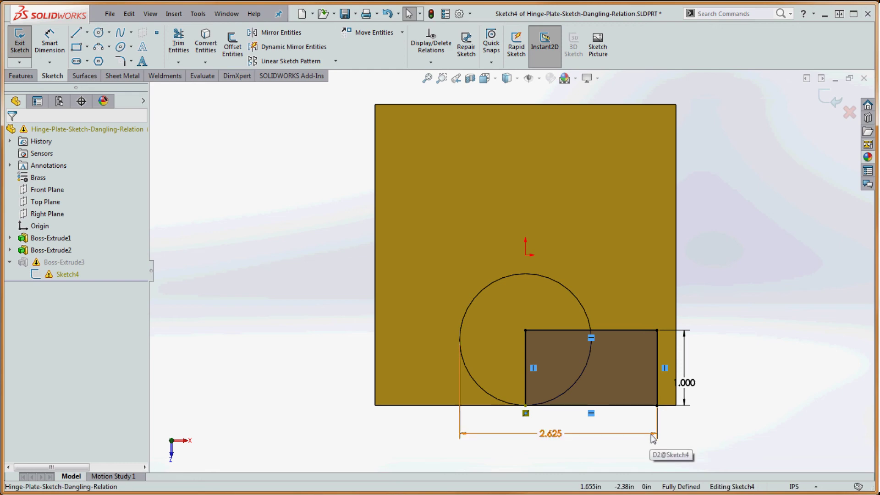
# Compare the arc conditions of the reattached horizontal dimension and set its first arc condition to Min.
pyautogui.click(665, 441)
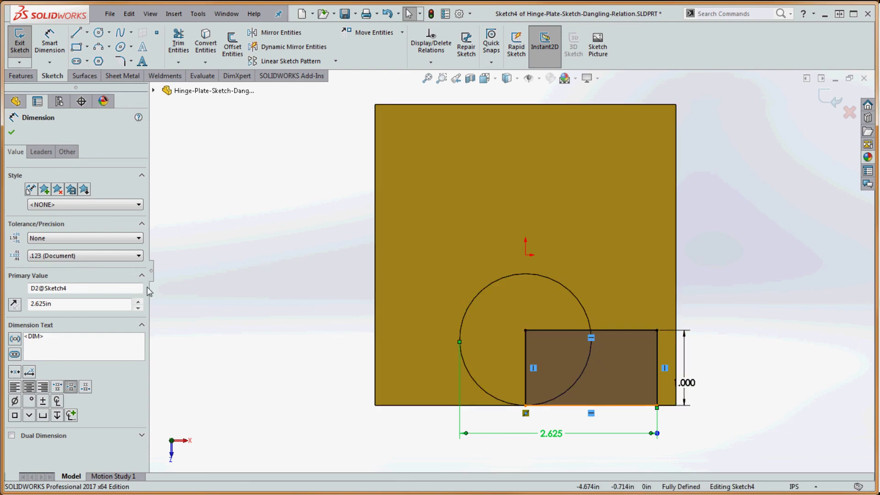
pyautogui.click(48, 152)
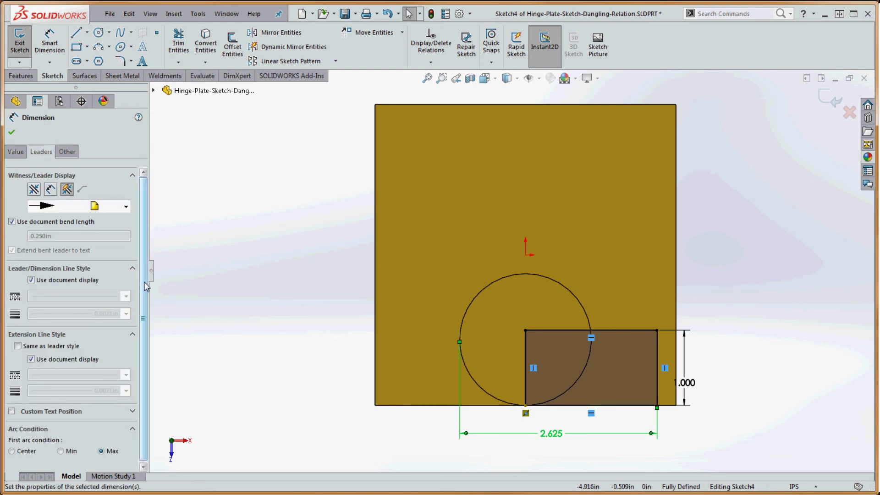
pyautogui.click(11, 450)
pyautogui.click(61, 450)
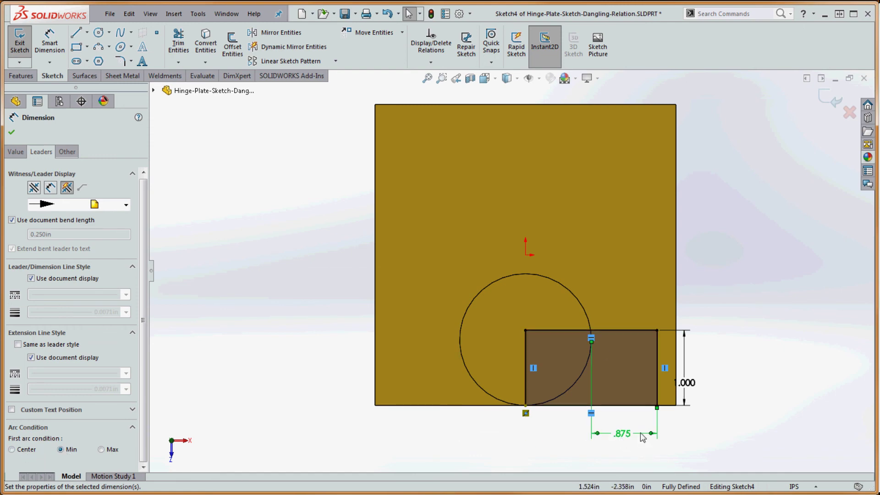
pyautogui.click(102, 450)
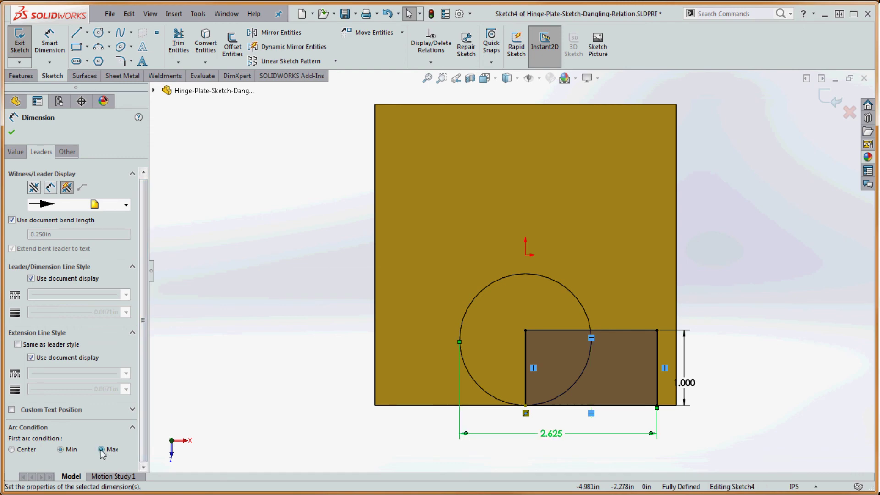
pyautogui.click(61, 450)
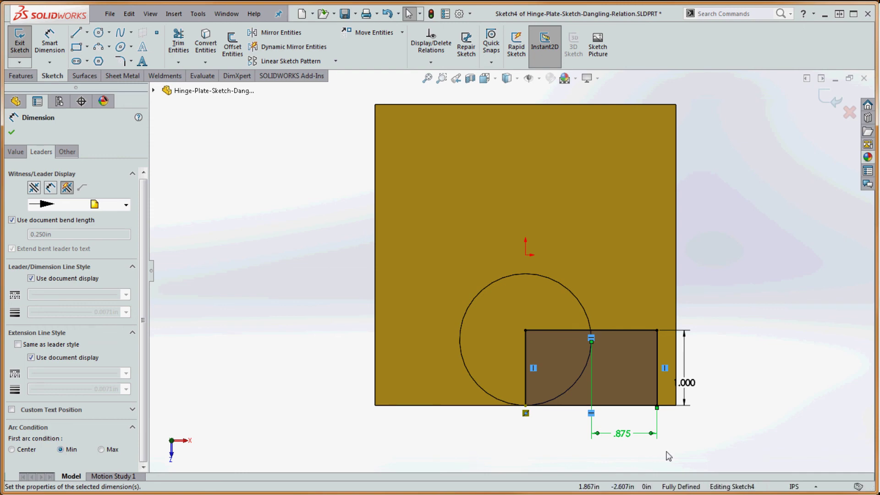
pyautogui.click(216, 181)
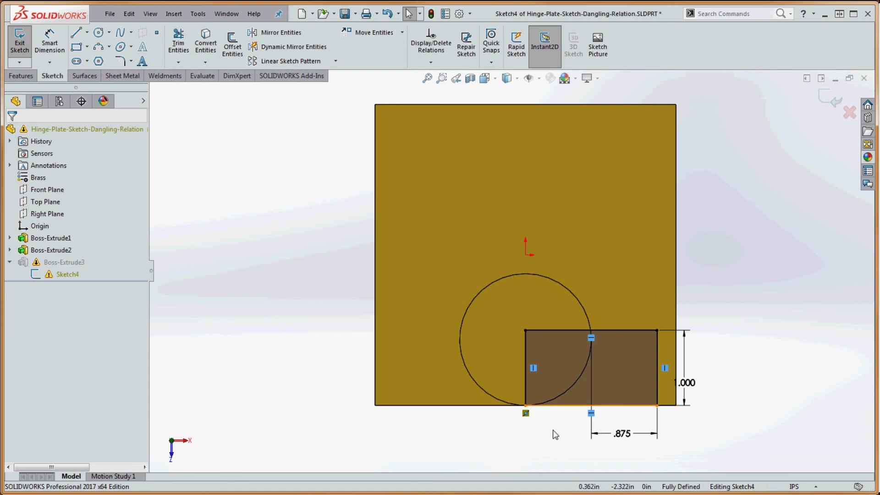
# Reattach the dangling midpoint relation of the rectangle's lower-left corner to the plate's left edge and select that relation.
pyautogui.click(525, 405)
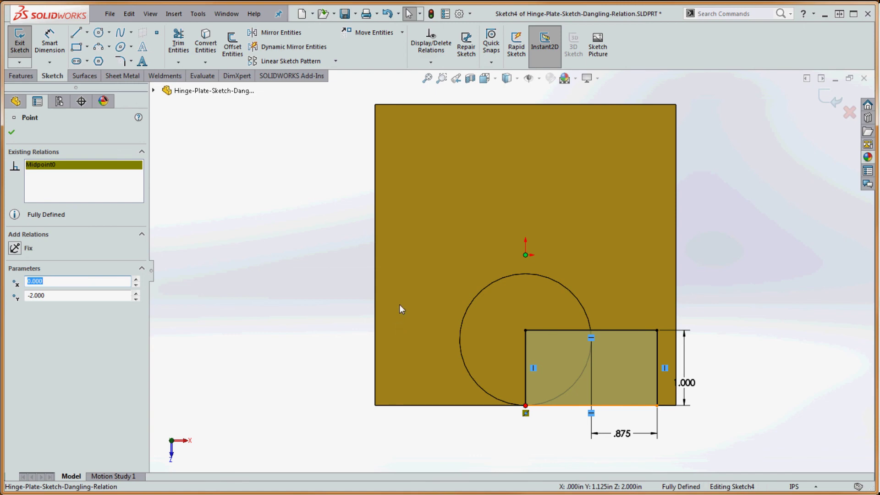
pyautogui.keyDown('ctrl'); pyautogui.click(376, 280); pyautogui.keyUp('ctrl')
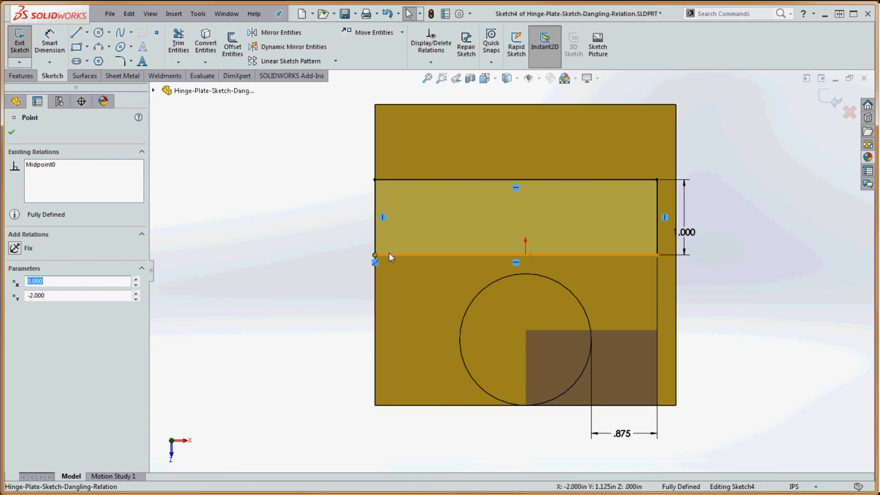
pyautogui.click(375, 261)
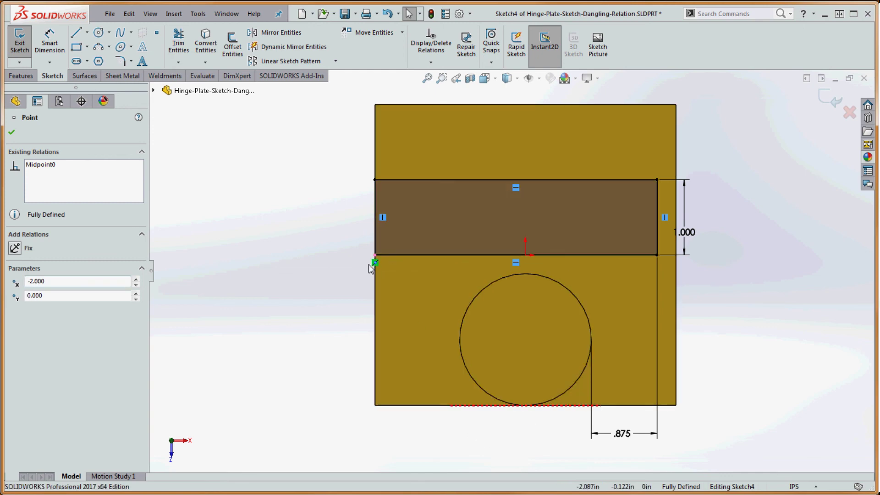
# Reattach the relation of the rectangle's lower-left corner to the plate's lower edge and slide the rectangle's left side to about X -0.545.
pyautogui.moveTo(376, 256)
pyautogui.mouseDown()
pyautogui.moveTo(401, 300)
pyautogui.moveTo(417, 405)
pyautogui.moveTo(496, 409)
pyautogui.moveTo(461, 401)
pyautogui.moveTo(472, 411)
pyautogui.mouseUp()
pyautogui.click(534, 453)
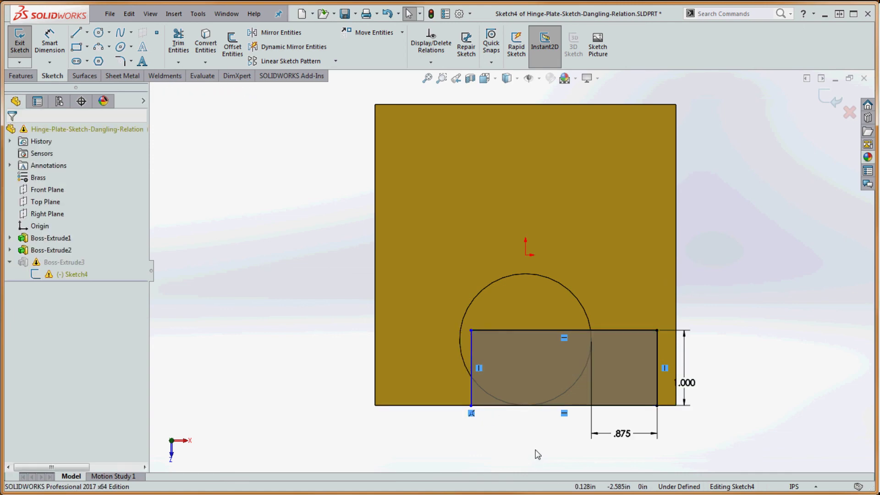
pyautogui.moveTo(472, 330); pyautogui.dragTo(501, 333)
pyautogui.click(548, 449)
pyautogui.click(498, 330)
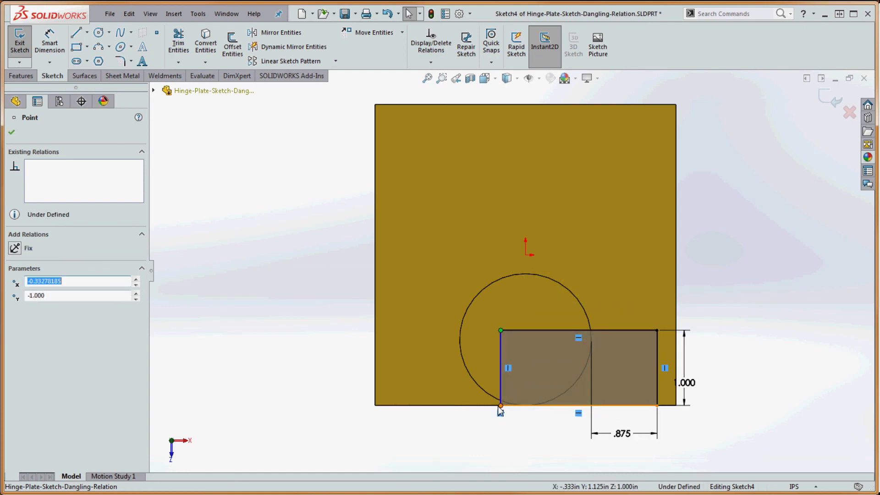
pyautogui.moveTo(501, 408); pyautogui.dragTo(485, 406)
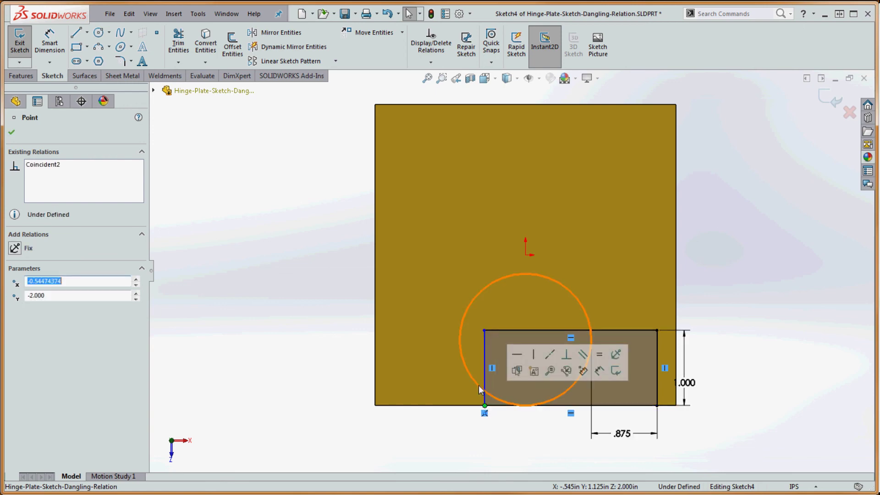
# Add a coincident relation between the rectangle's lower-left corner and the circular edge of the lower block.
pyautogui.keyDown('ctrl'); pyautogui.click(485, 400); pyautogui.keyUp('ctrl')
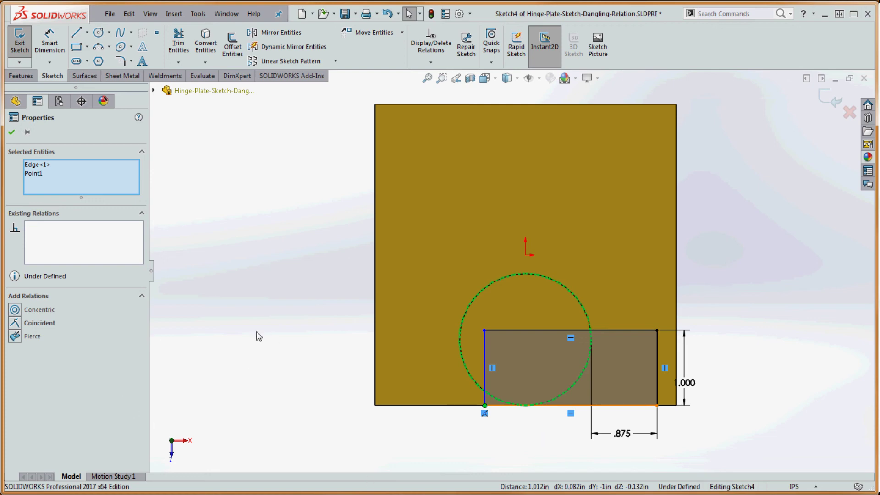
pyautogui.click(230, 329)
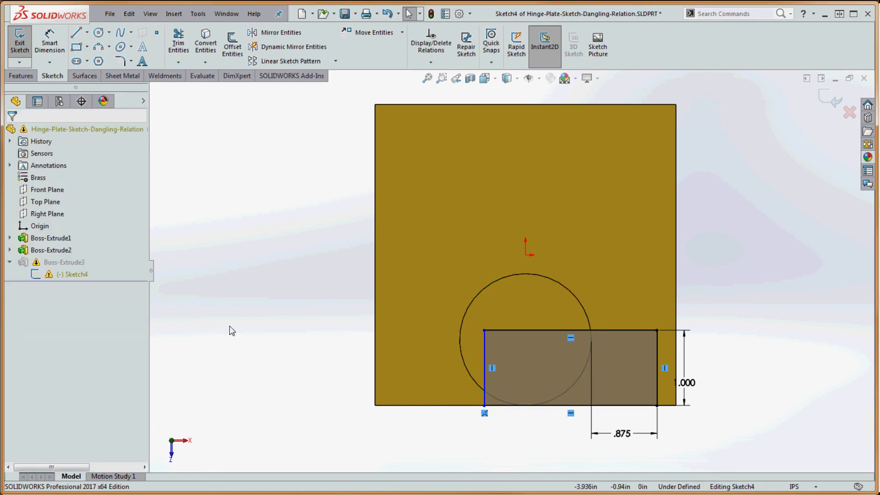
pyautogui.click(484, 405)
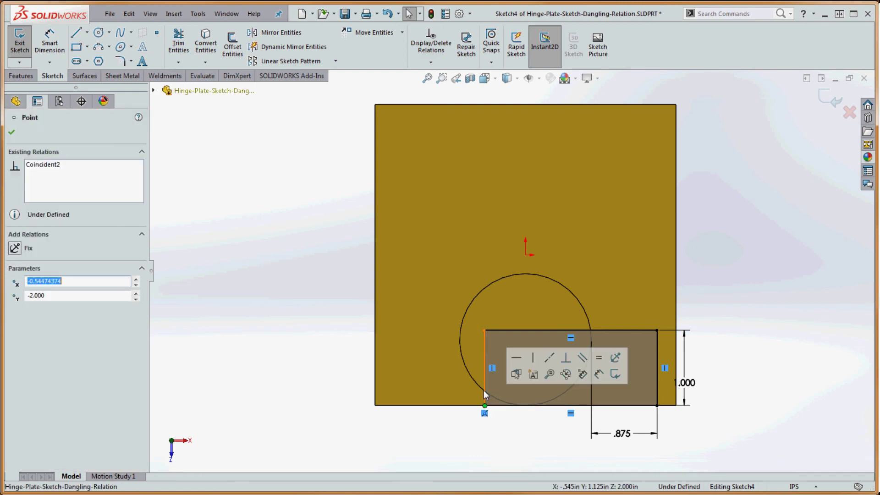
pyautogui.keyDown('ctrl'); pyautogui.click(474, 380); pyautogui.keyUp('ctrl')
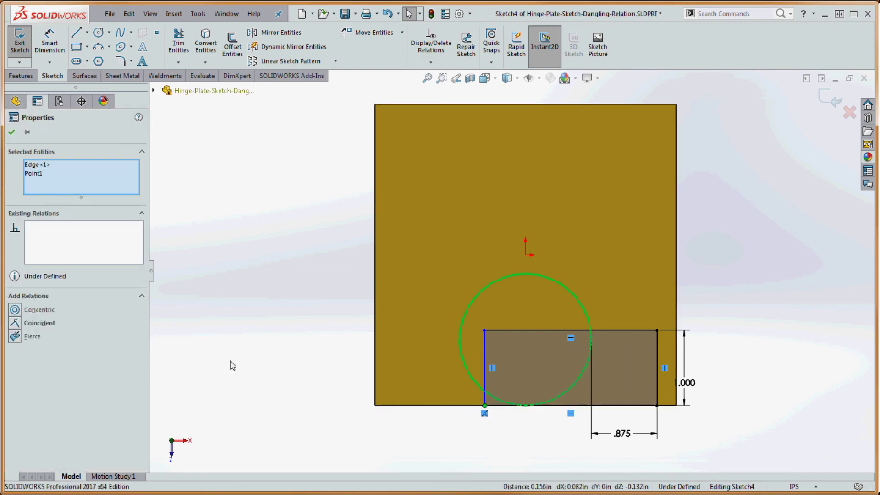
pyautogui.click(14, 323)
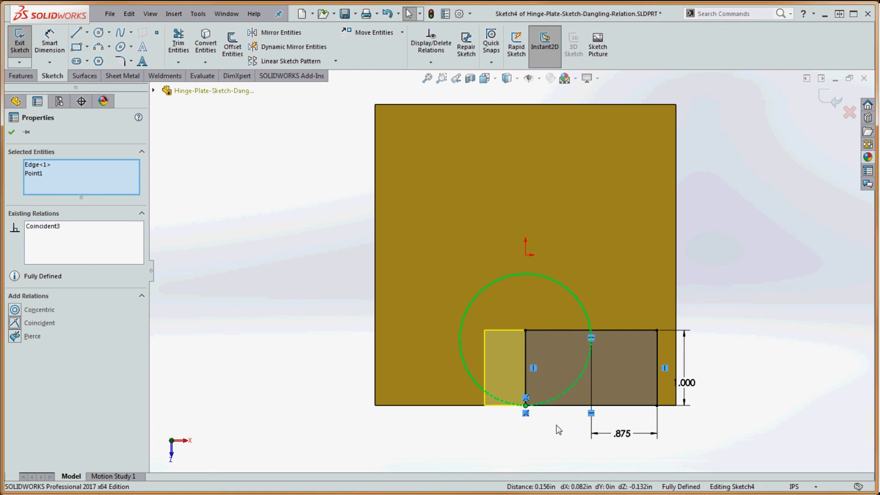
pyautogui.click(728, 431)
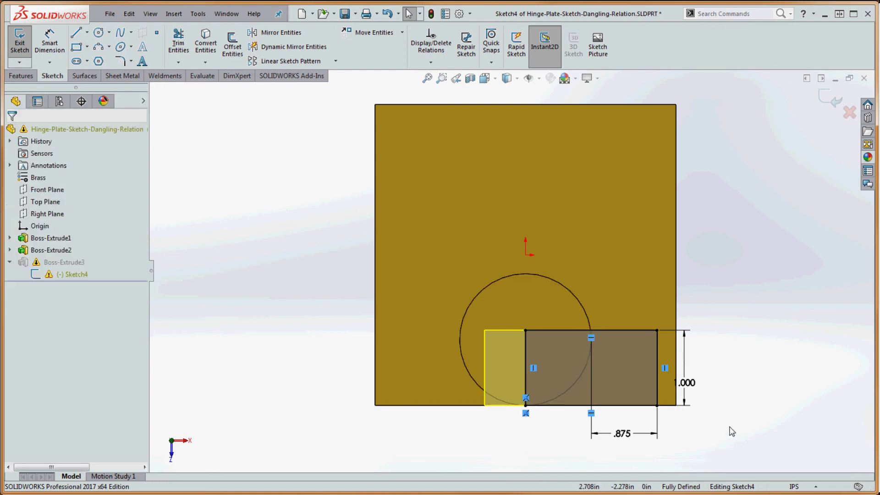
# Rebuild the part to close the repaired sketch and inspect the upper block on the cylinder in a tilted 3D view.
pyautogui.click(431, 13)
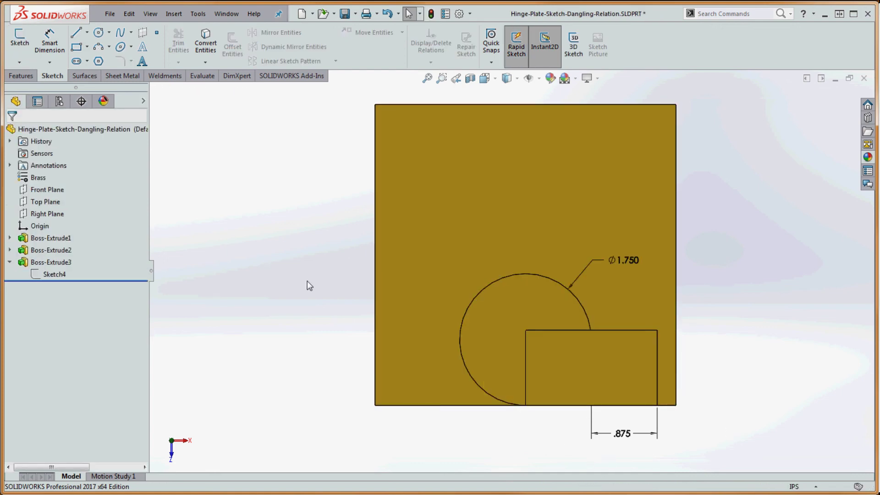
pyautogui.scroll(3, 509, 220)
pyautogui.moveTo(524, 397)
pyautogui.mouseDown(button='middle')
pyautogui.moveTo(538, 334)
pyautogui.moveTo(521, 214)
pyautogui.moveTo(508, 260)
pyautogui.mouseUp(button='middle')
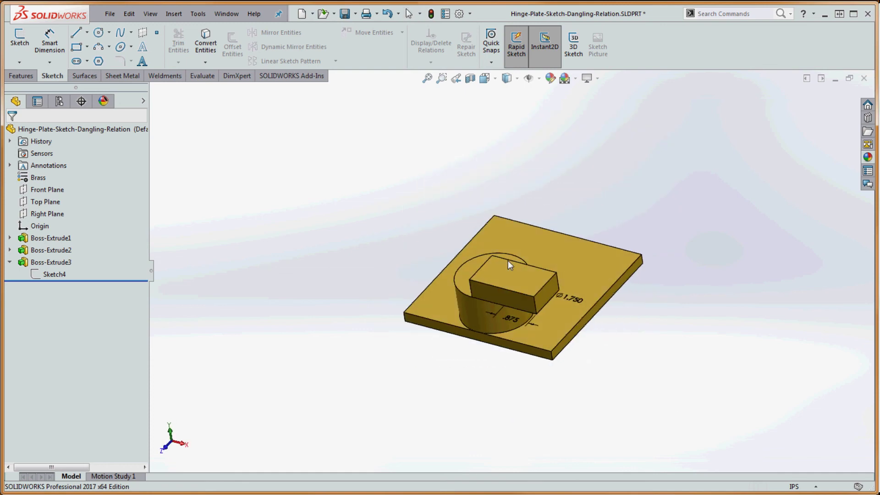
pyautogui.scroll(2, 511, 268)
pyautogui.scroll(-5, 515, 273)
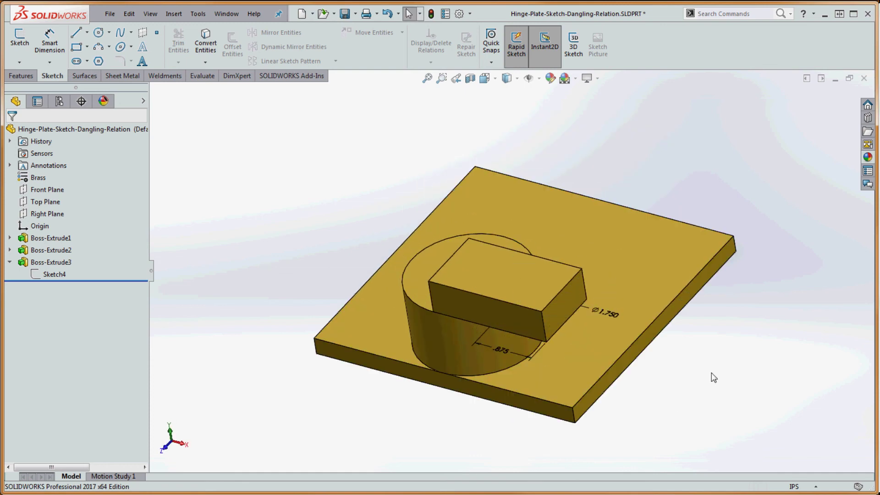